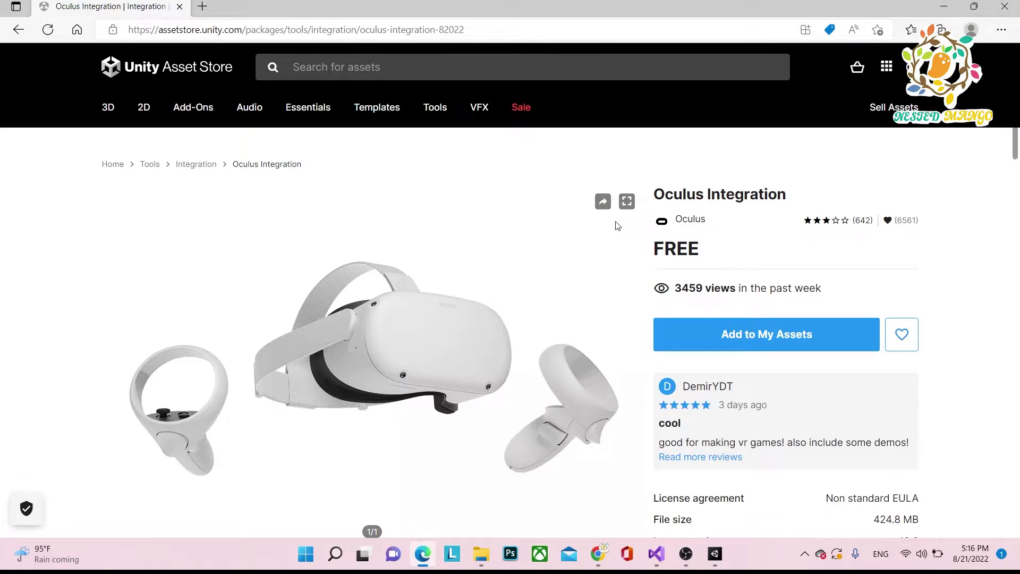
scroll(615, 230, down, 1)
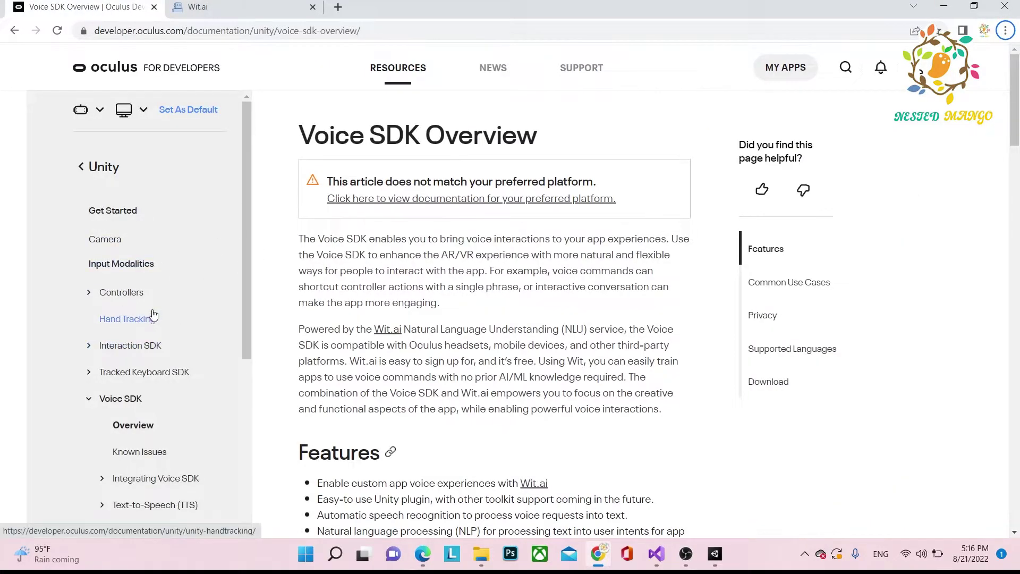
scroll(93, 405, down, 2)
scroll(94, 383, down, 2)
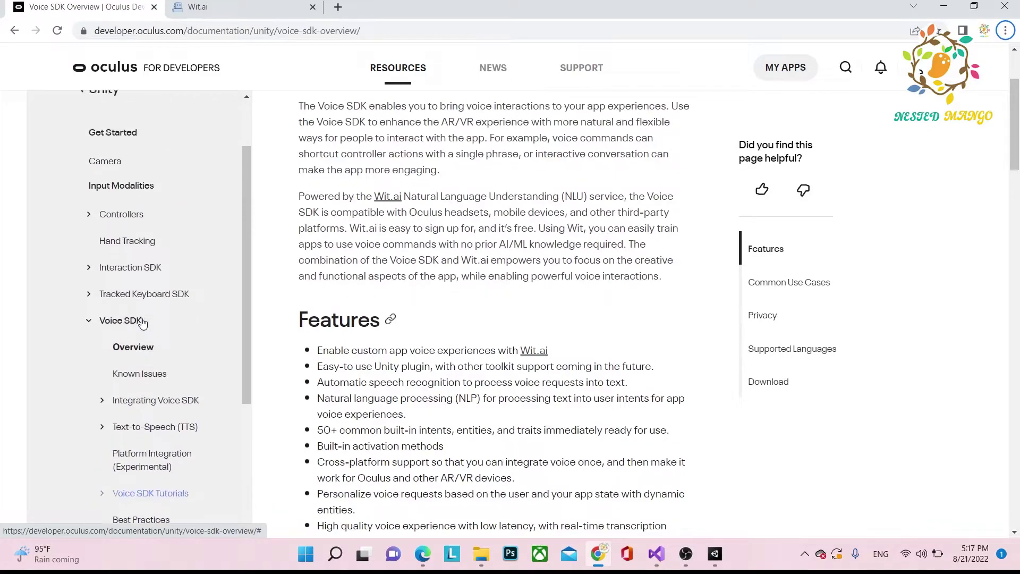
scroll(142, 321, down, 2)
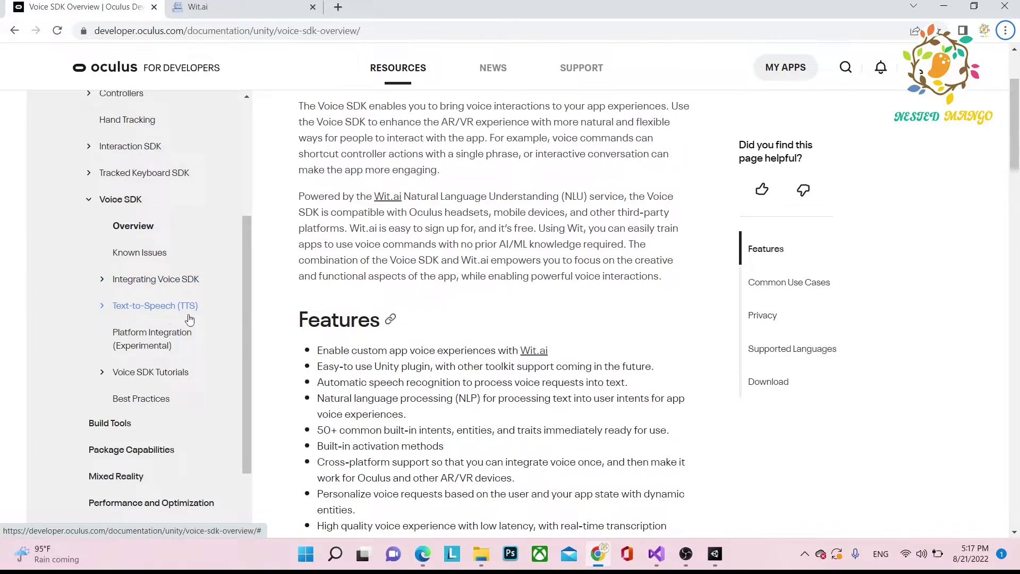
scroll(157, 311, down, 1)
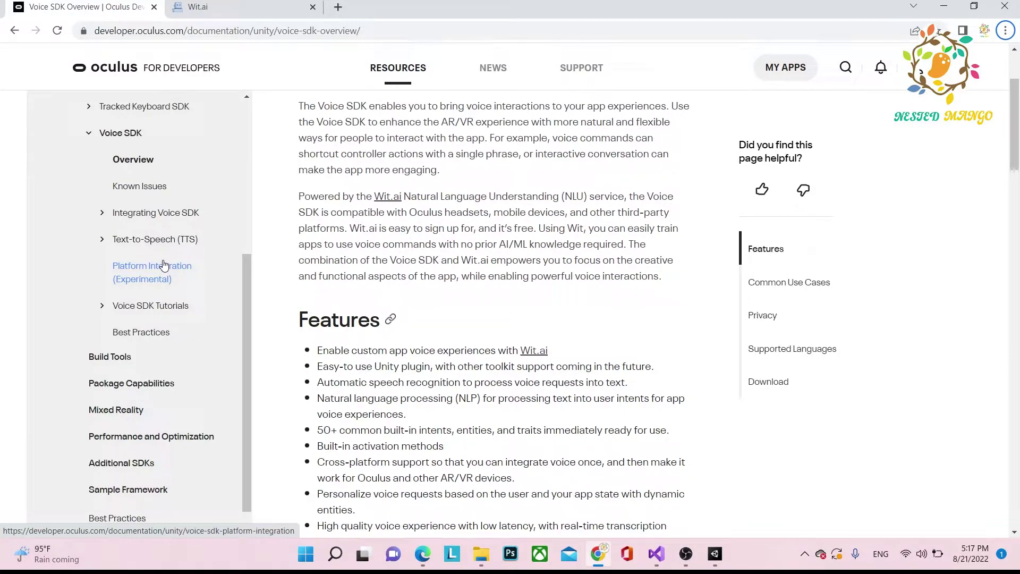
Step: List the Voice SDK tutorials in the docs, then start a Facebook sign-in on Wit.ai
click(104, 305)
scroll(146, 303, down, 1)
scroll(146, 303, down, 1)
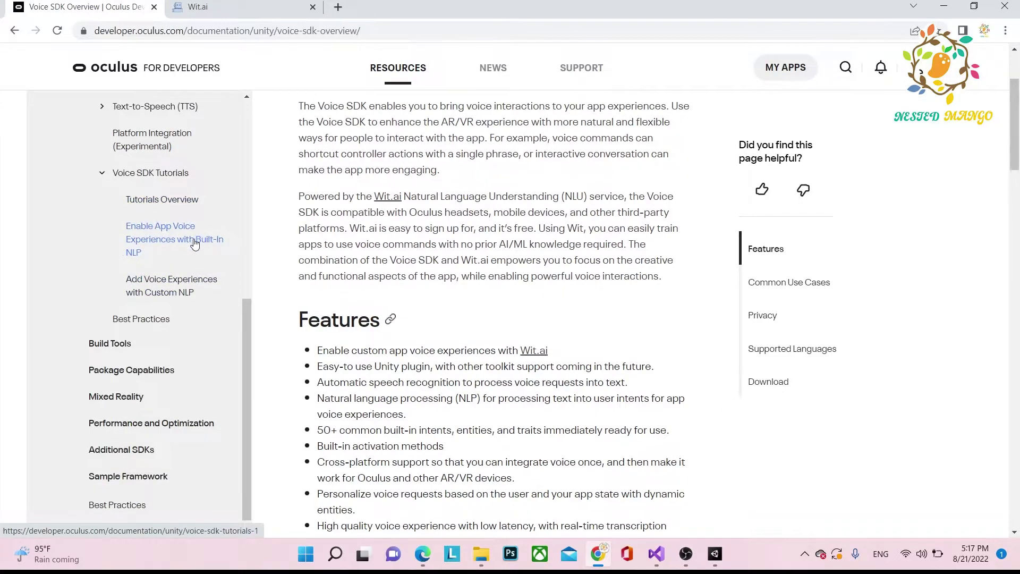
scroll(193, 244, up, 5)
scroll(183, 199, up, 3)
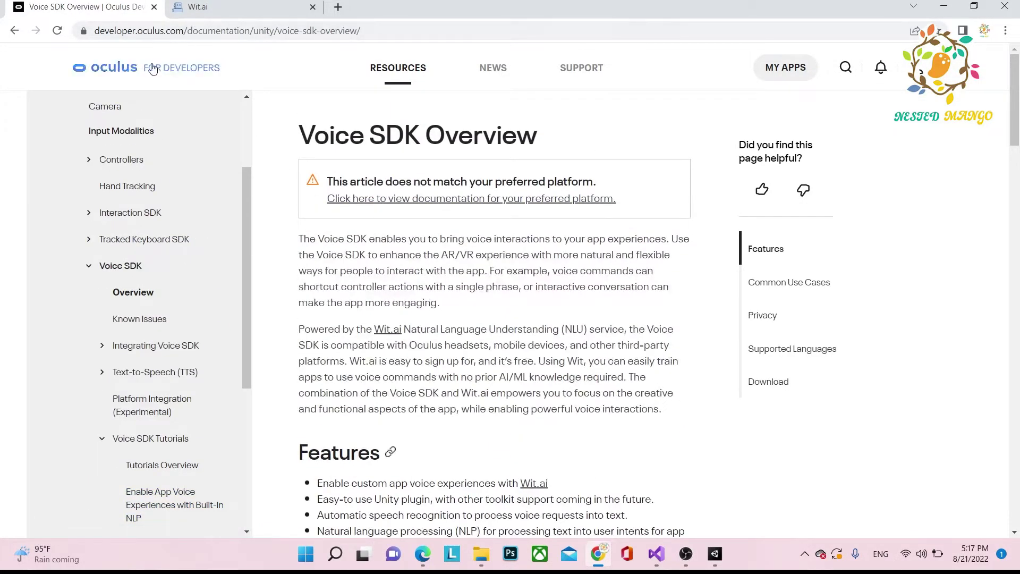
scroll(159, 298, down, 1)
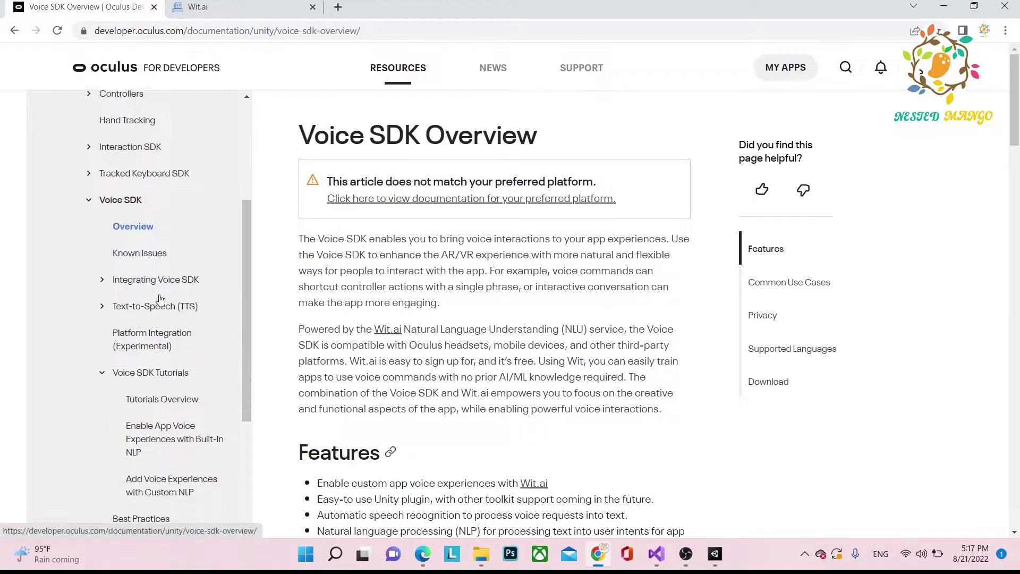
click(209, 6)
click(84, 7)
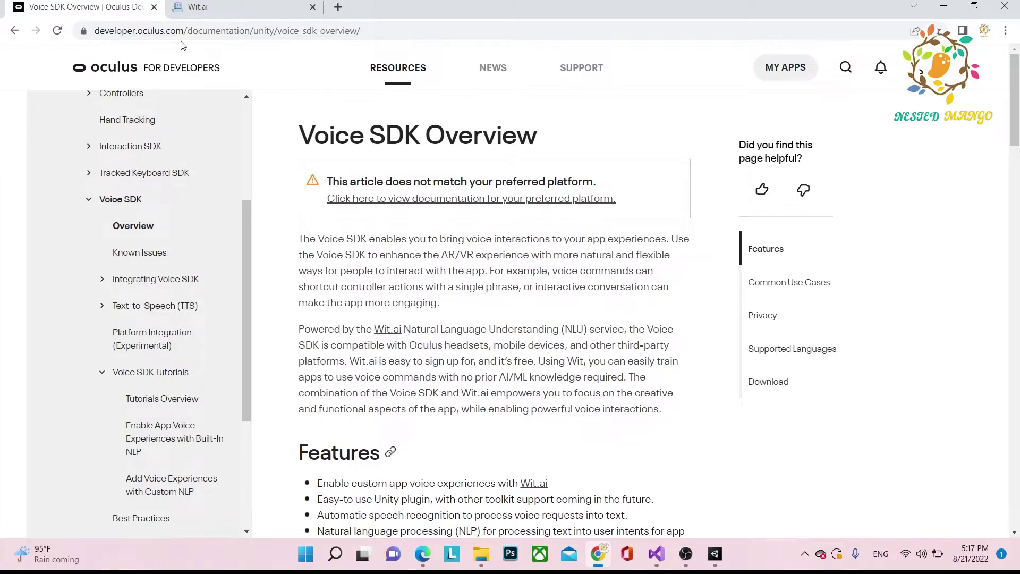
click(208, 7)
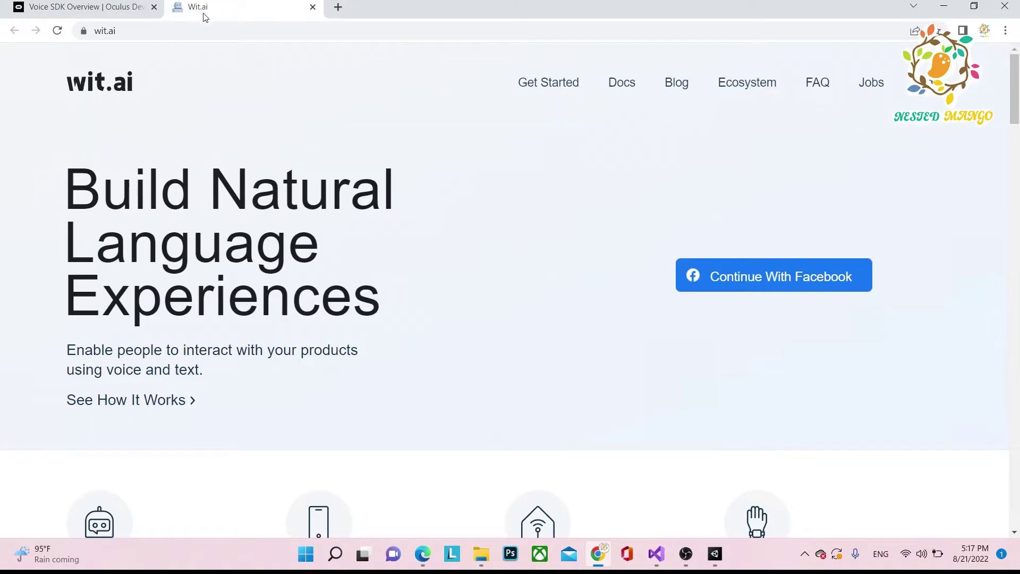
click(717, 280)
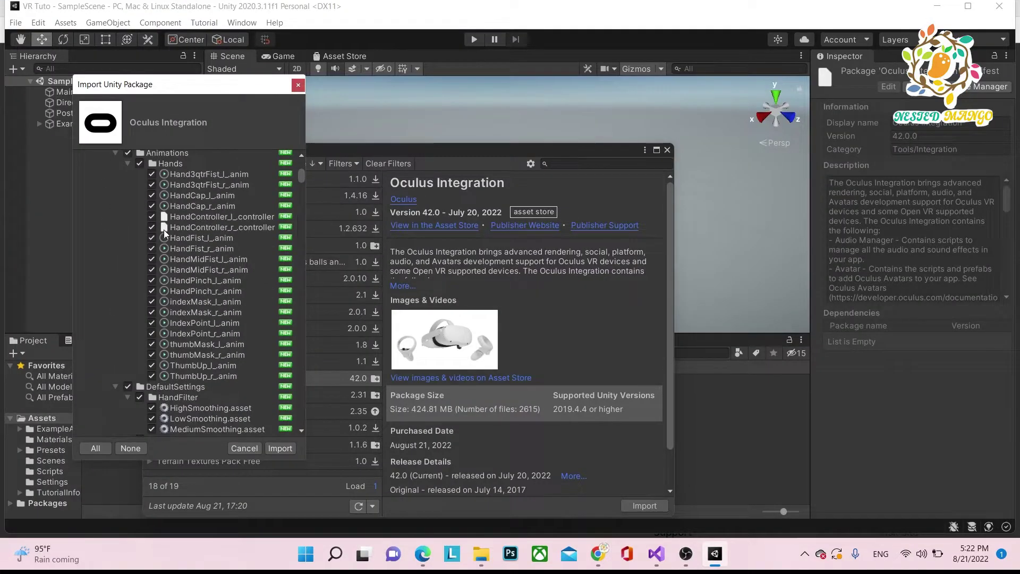
scroll(163, 230, down, 3)
scroll(137, 280, down, 5)
scroll(156, 214, down, 4)
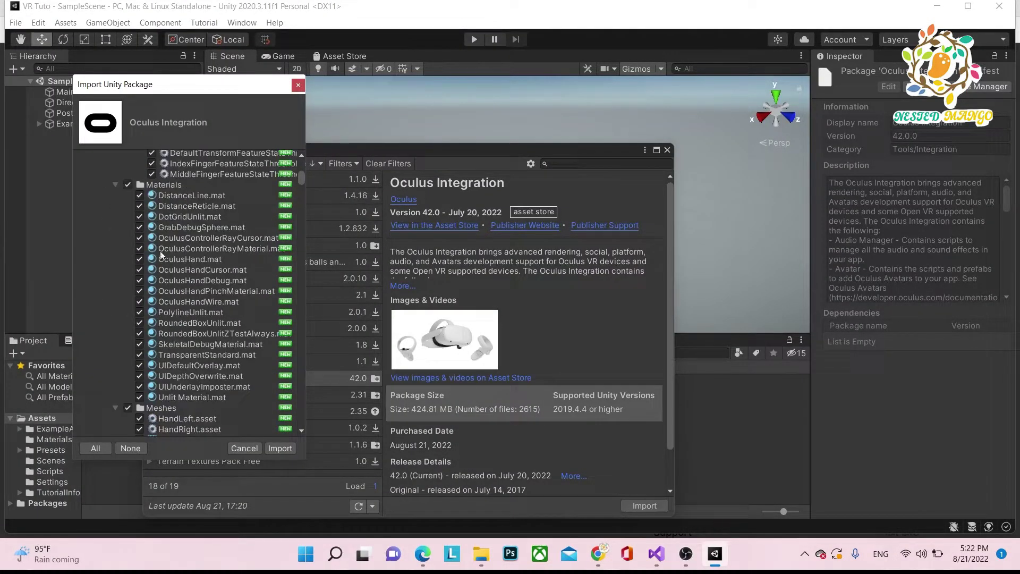
scroll(162, 254, down, 5)
scroll(171, 293, down, 5)
scroll(159, 231, down, 5)
scroll(151, 225, down, 5)
scroll(149, 230, down, 5)
scroll(132, 268, down, 5)
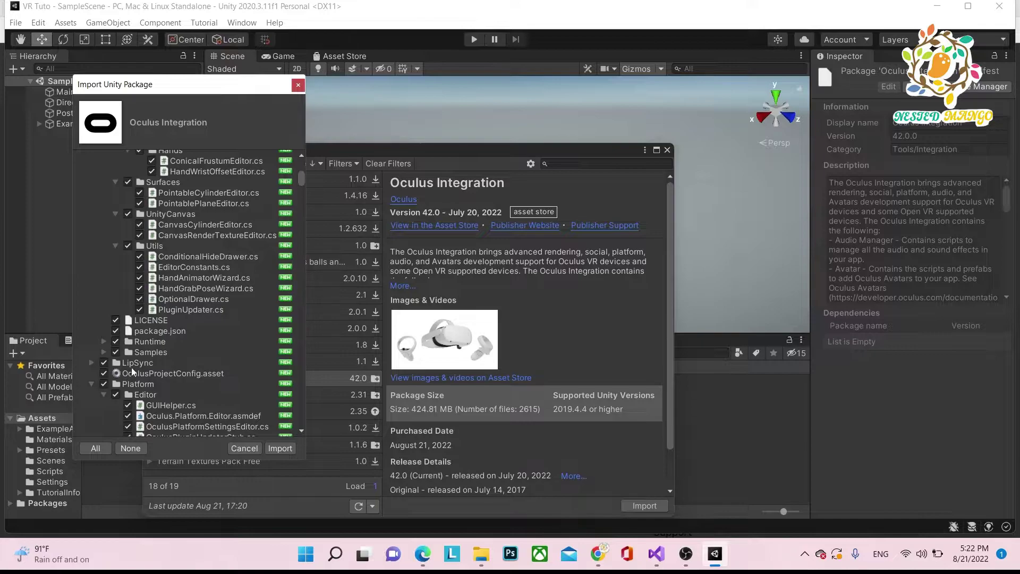
Step: Collapse Platform, SampleFramework, Spatializer and Voice folders, then import the Oculus Integration package
click(92, 384)
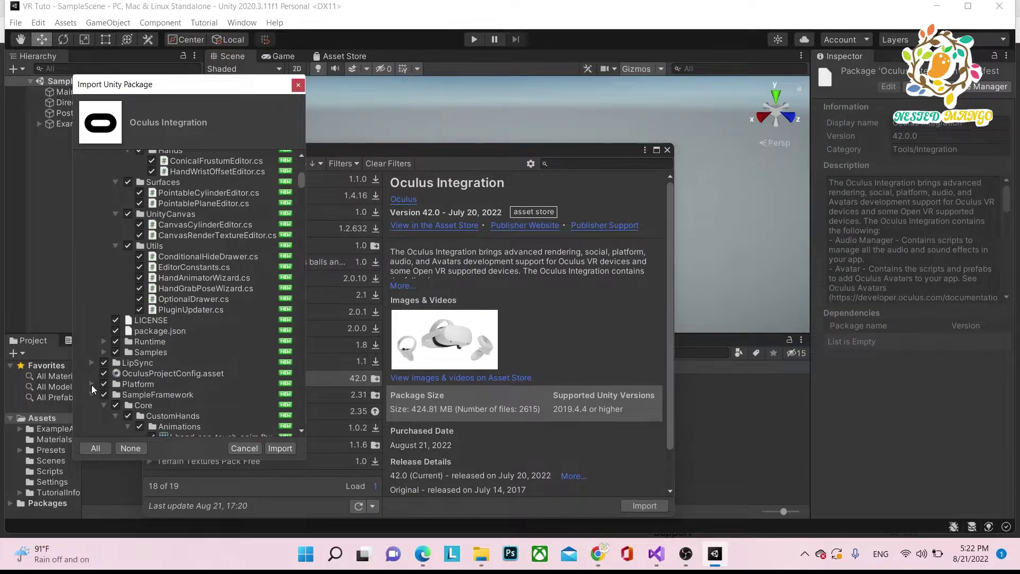
click(88, 395)
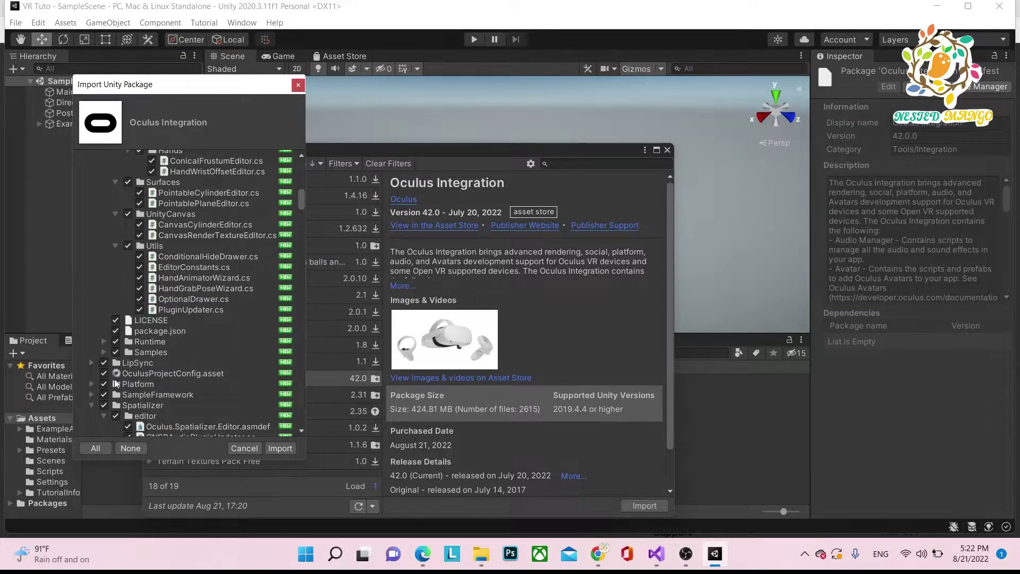
click(92, 405)
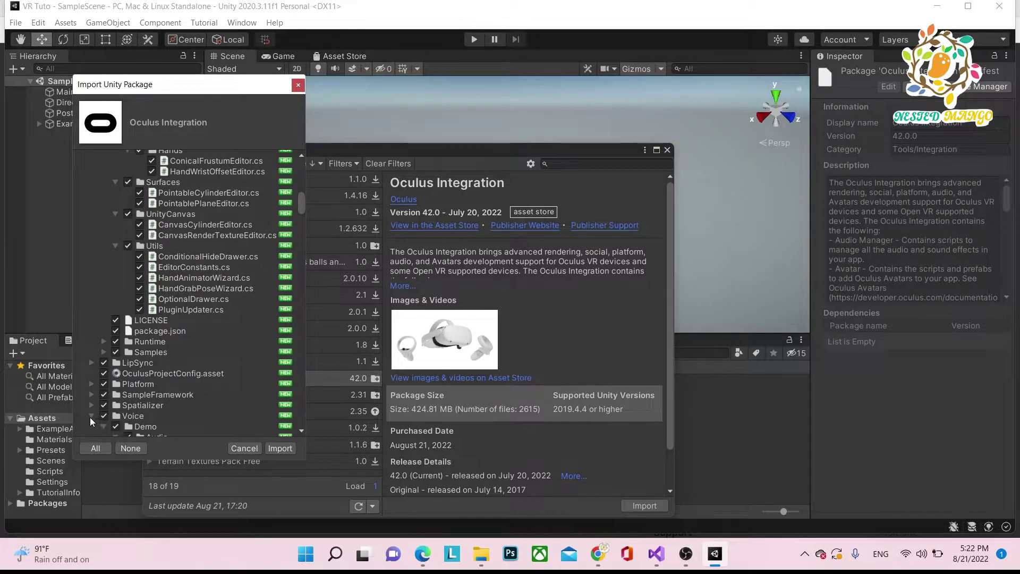
click(91, 417)
click(280, 448)
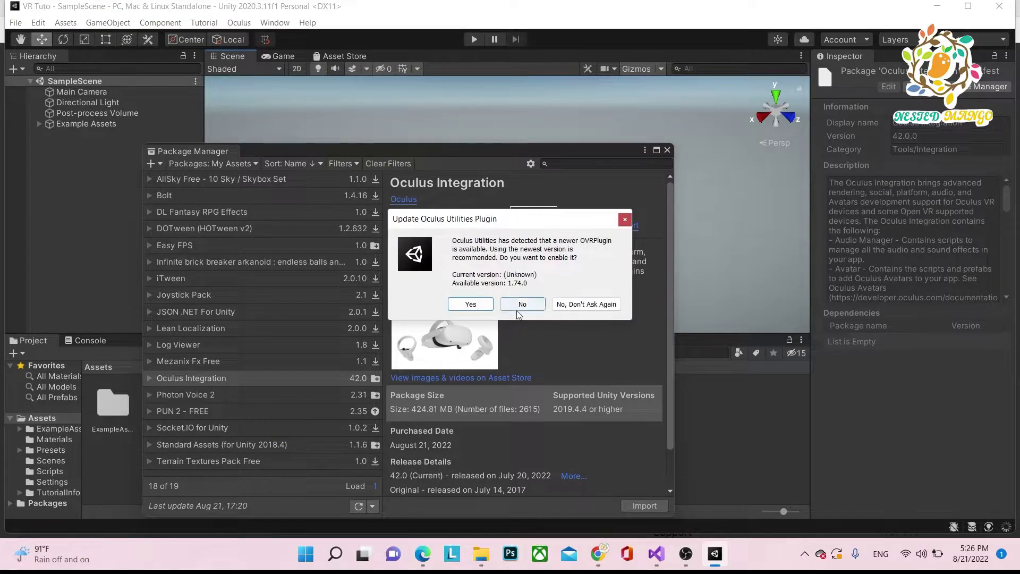
Step: Decline the OVRPlugin, Interaction SDK and spatializer prompts, then close the Package Manager
click(522, 304)
click(520, 311)
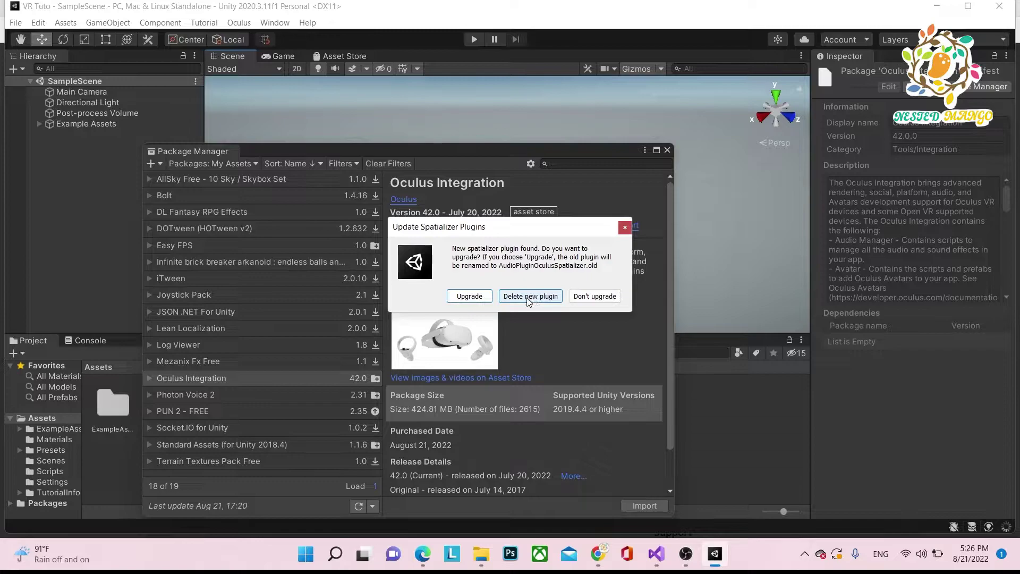
click(595, 295)
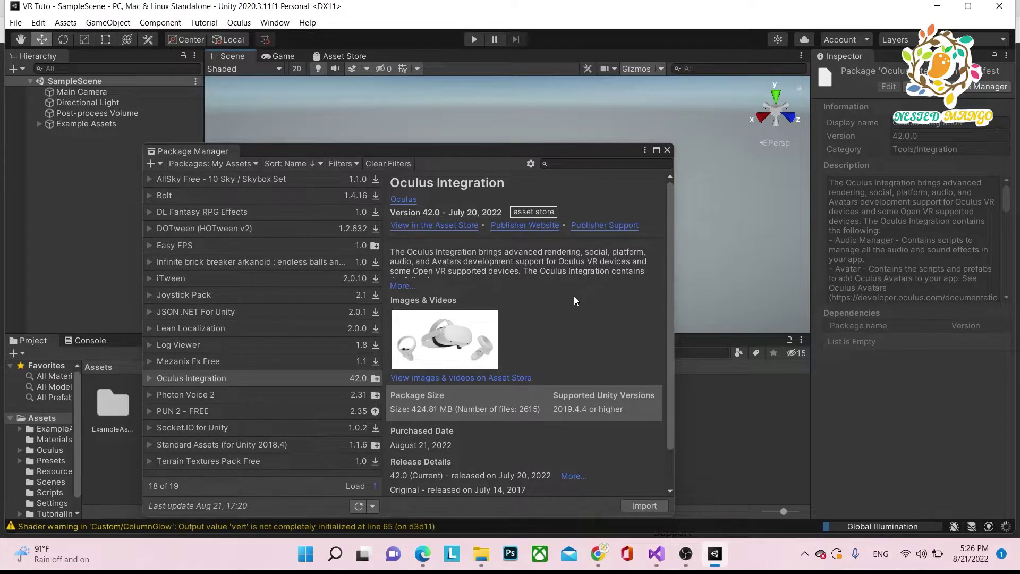
click(667, 151)
click(85, 340)
click(33, 340)
scroll(45, 486, down, 1)
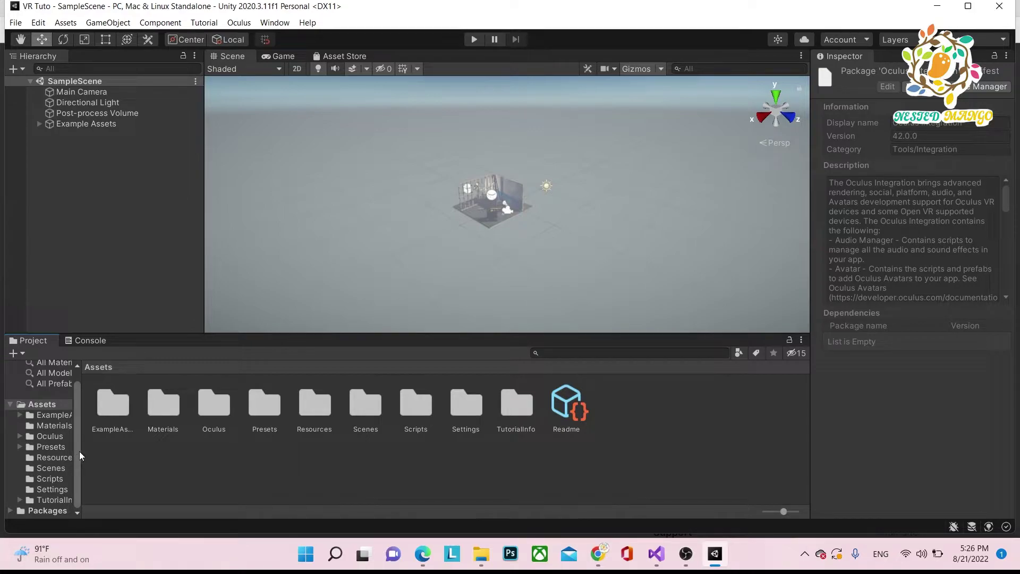
Step: Widen the Project tree, open Assets > Oculus > Voice, and show the Voice SDK menu
drag(81, 443, 161, 444)
click(49, 435)
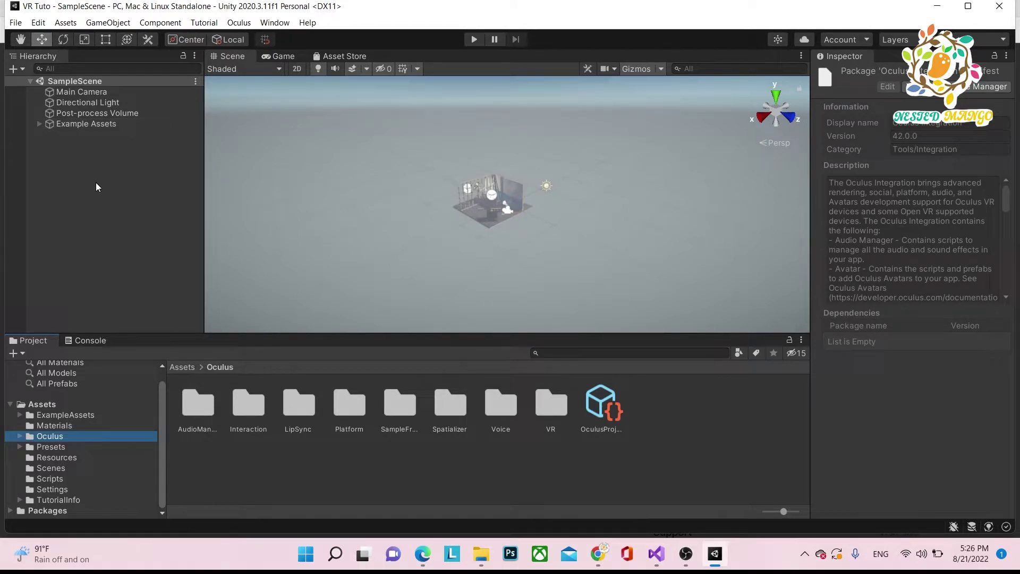
click(21, 437)
scroll(33, 452, down, 2)
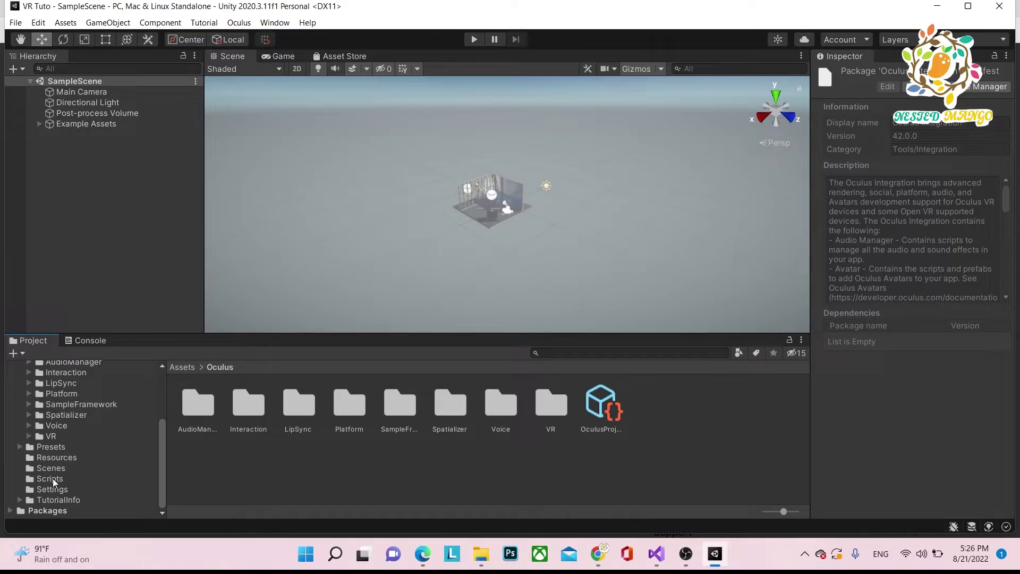
click(52, 426)
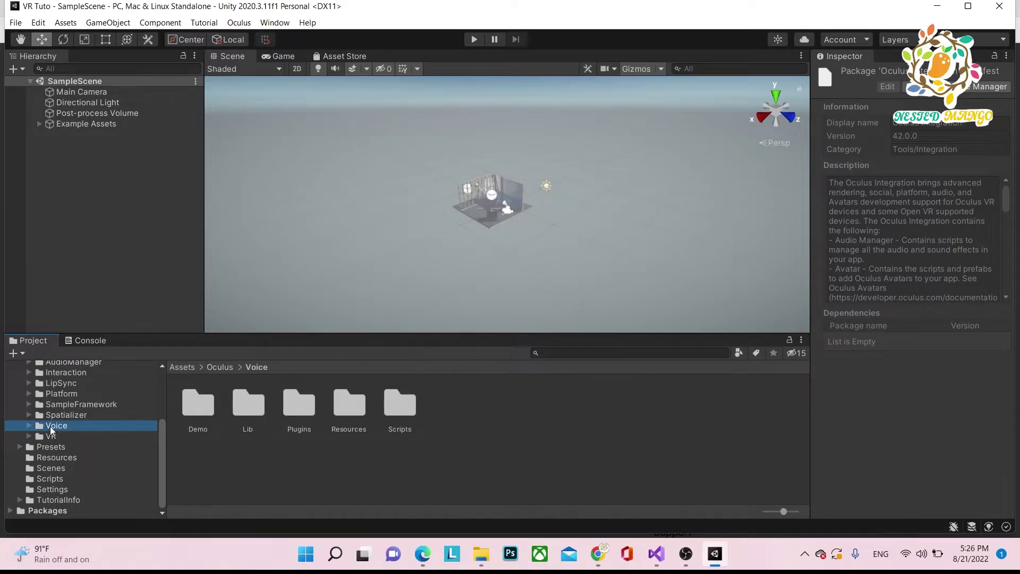
click(239, 22)
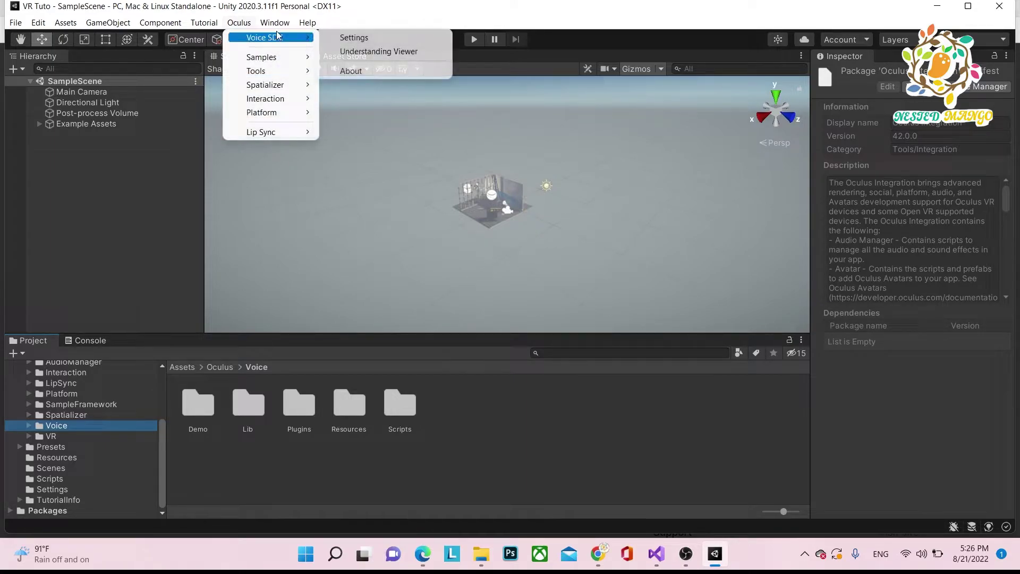
mouse_move(267, 38)
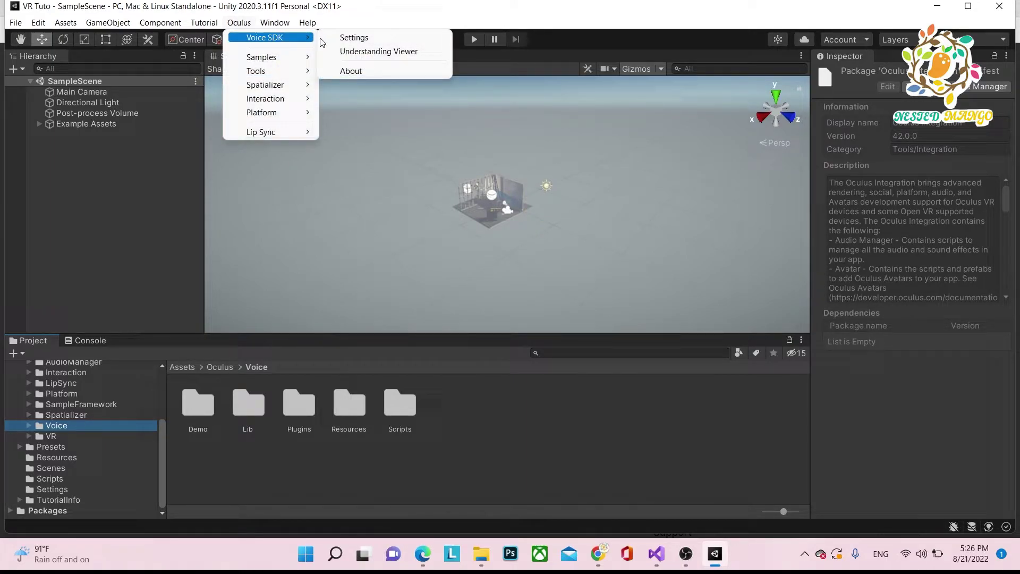
Step: Open the Voice SDK welcome window's Server Access Token field, then preview the browser windows
click(363, 52)
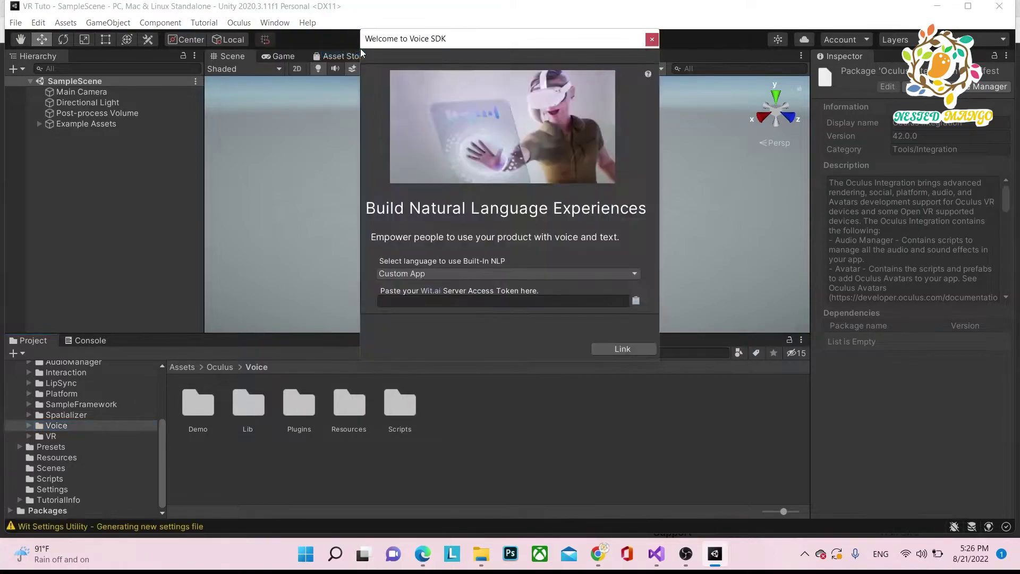
click(463, 303)
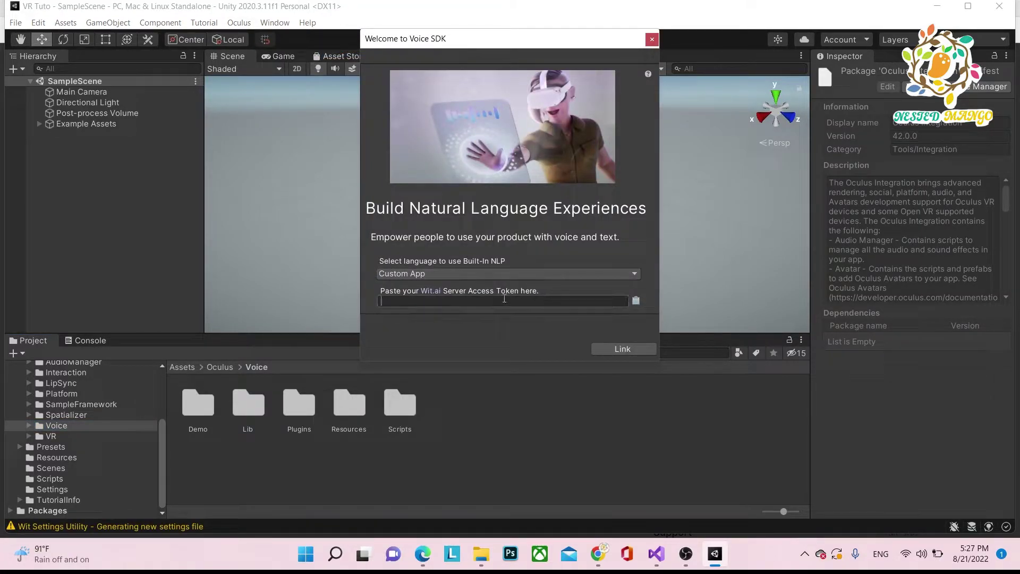
click(598, 553)
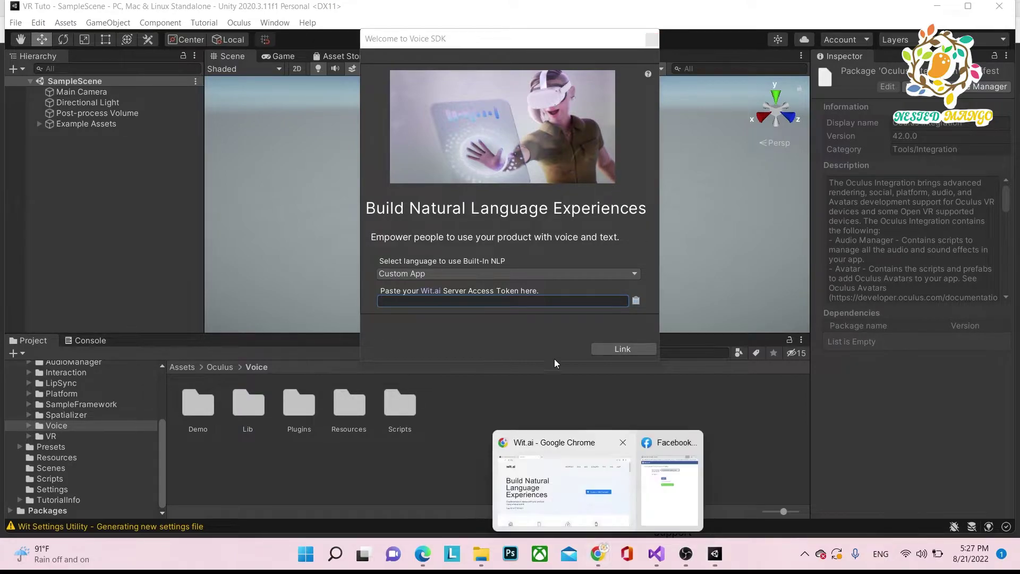
Step: Bring up the Wit.ai browser page, then return to Unity's Voice SDK welcome dialog
click(565, 494)
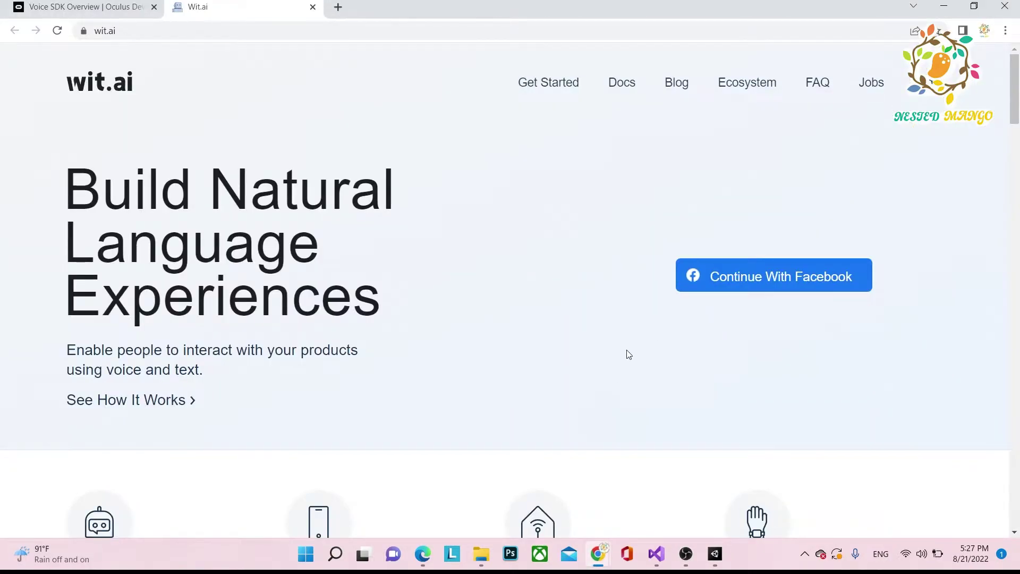
key(alt+Tab)
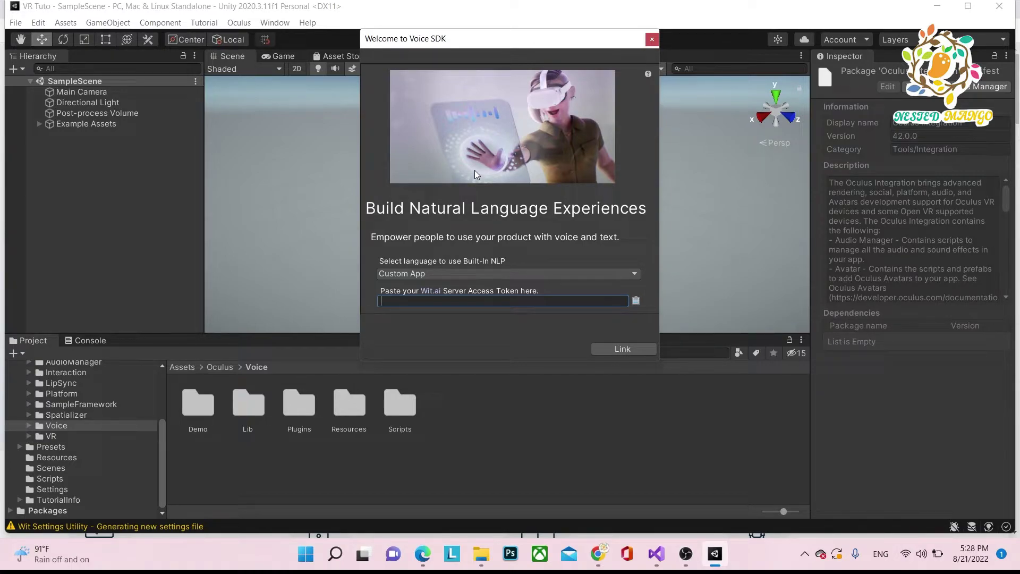
Step: Close the welcome dialog, open the Demo > Scenes > BuiltinDemo scene, and select its UI object
click(652, 39)
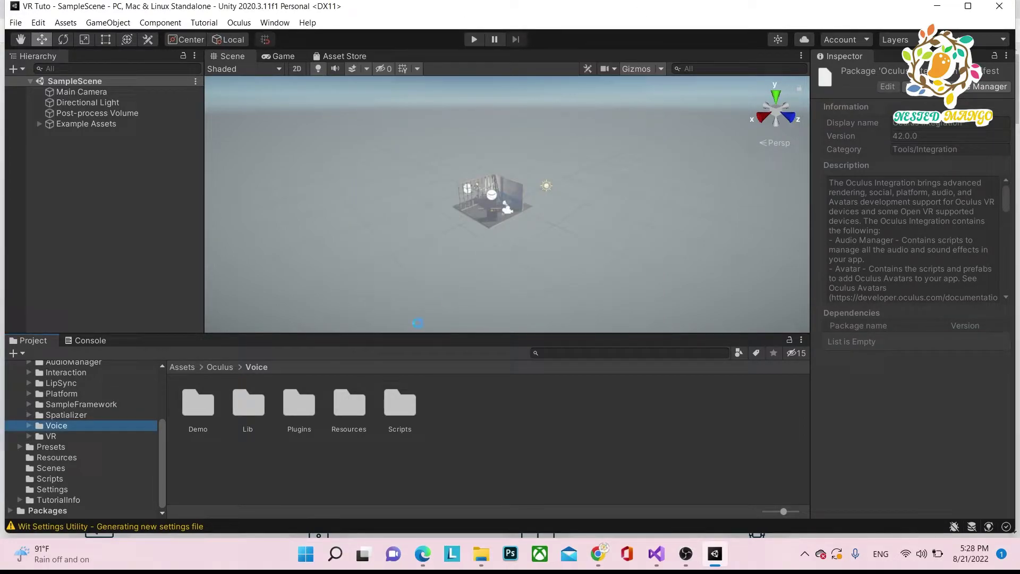
double_click(198, 410)
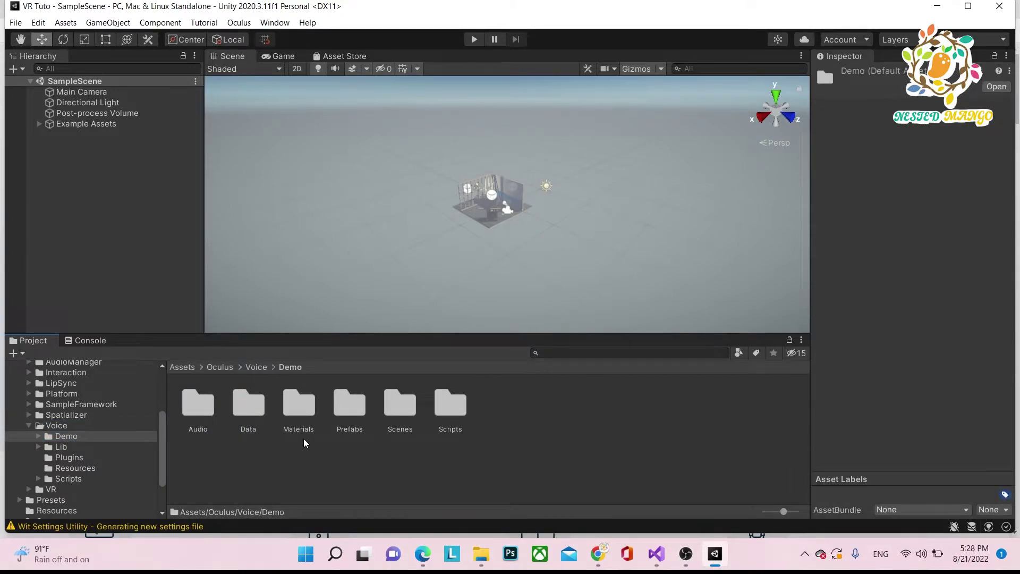
double_click(397, 411)
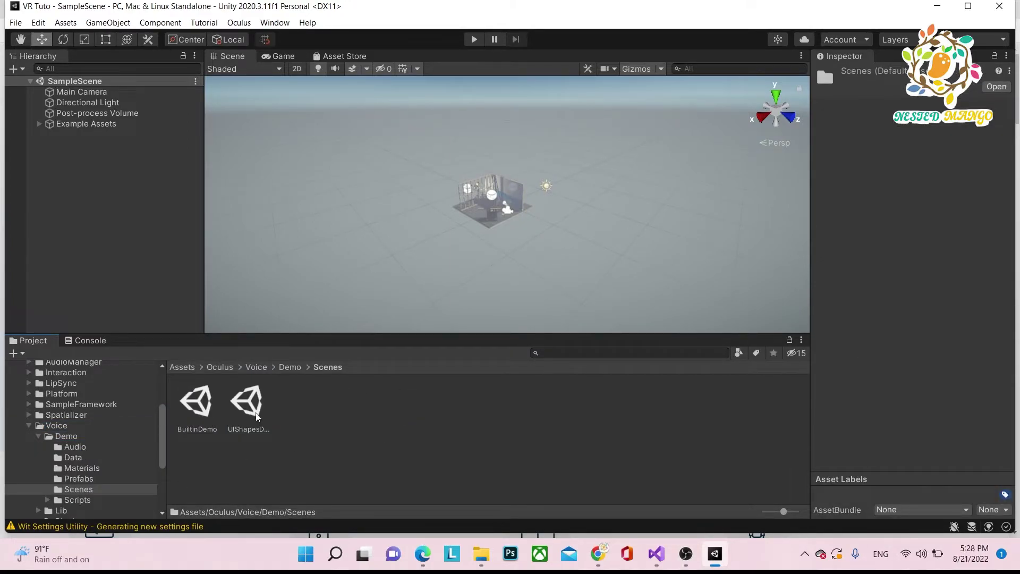
double_click(192, 402)
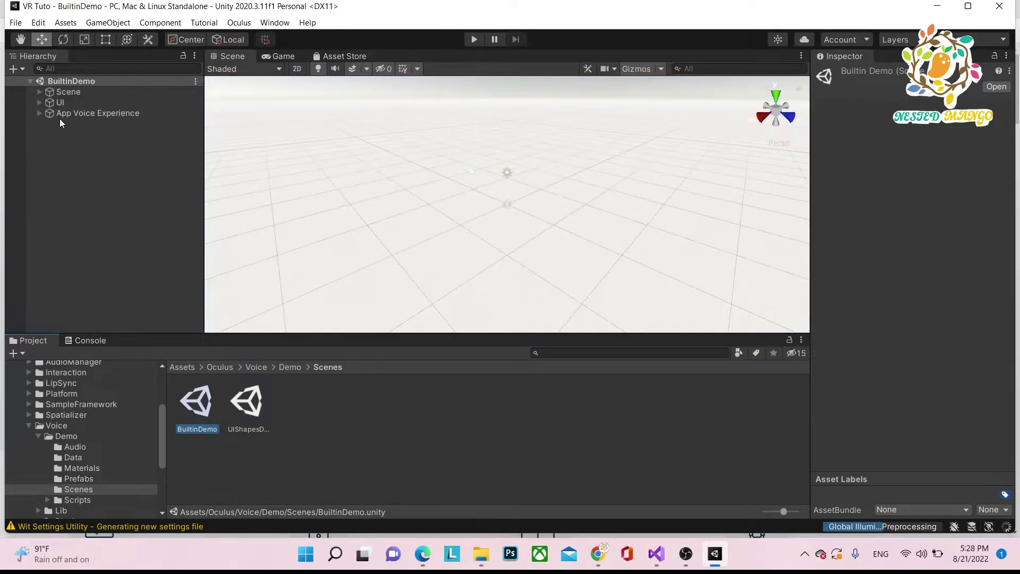
click(61, 102)
scroll(431, 184, up, 4)
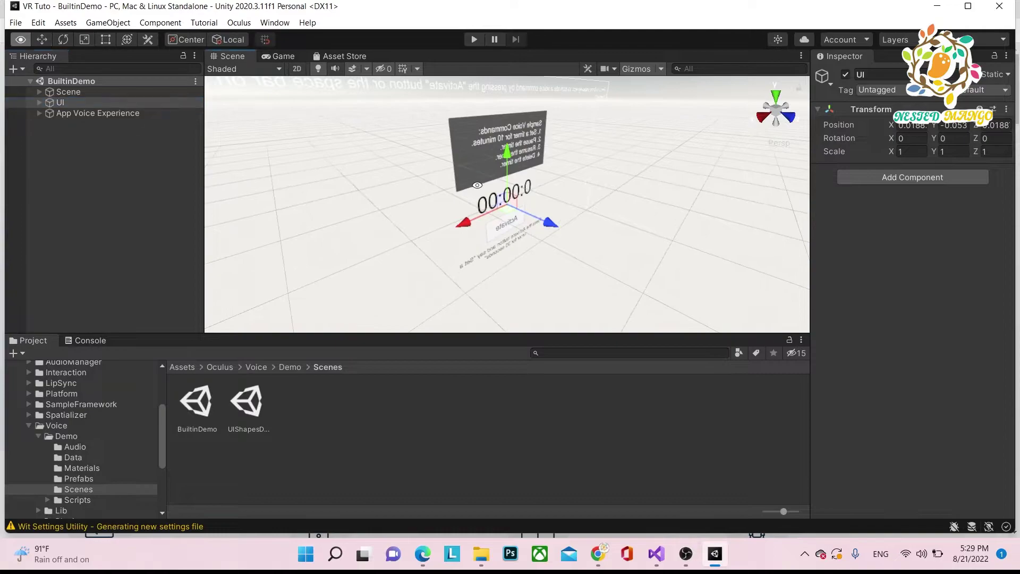
mouse_move(447, 183)
right_down()
mouse_move(614, 165)
mouse_move(458, 193)
right_up()
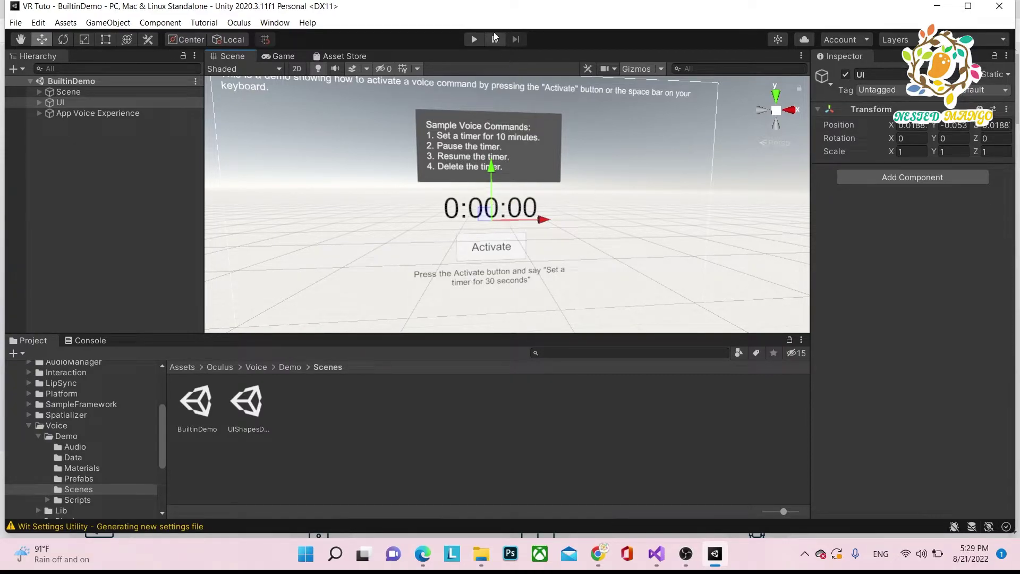
Step: Run the BuiltinDemo and give spoken timer commands, ending with the timer paused at 0:00:25.8
click(473, 39)
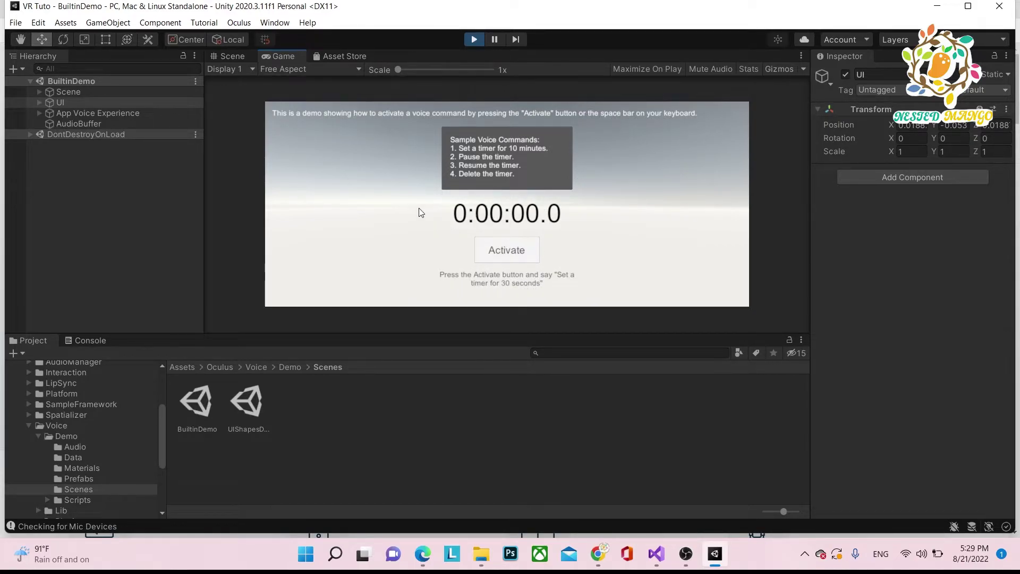
key(space)
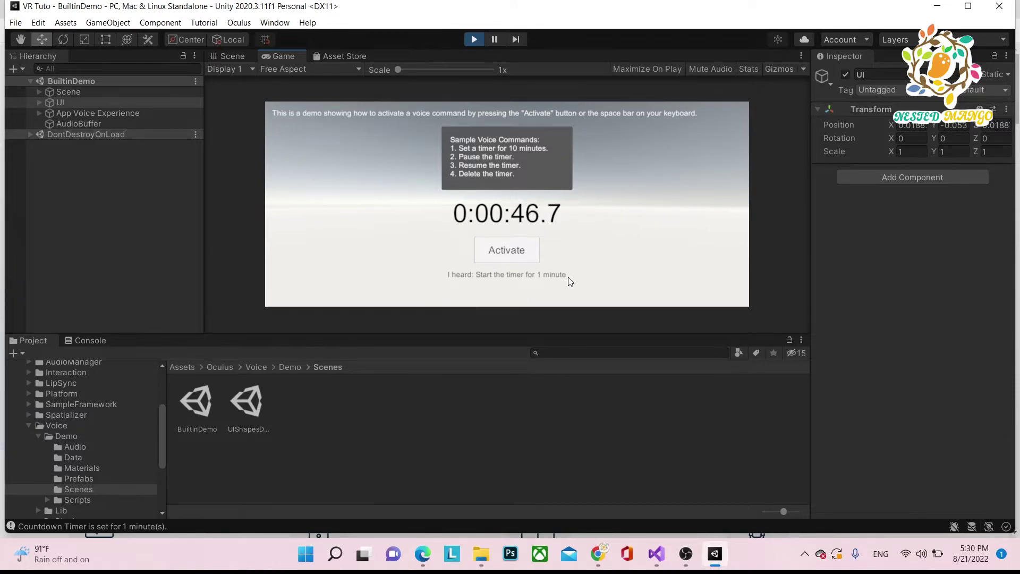
click(504, 253)
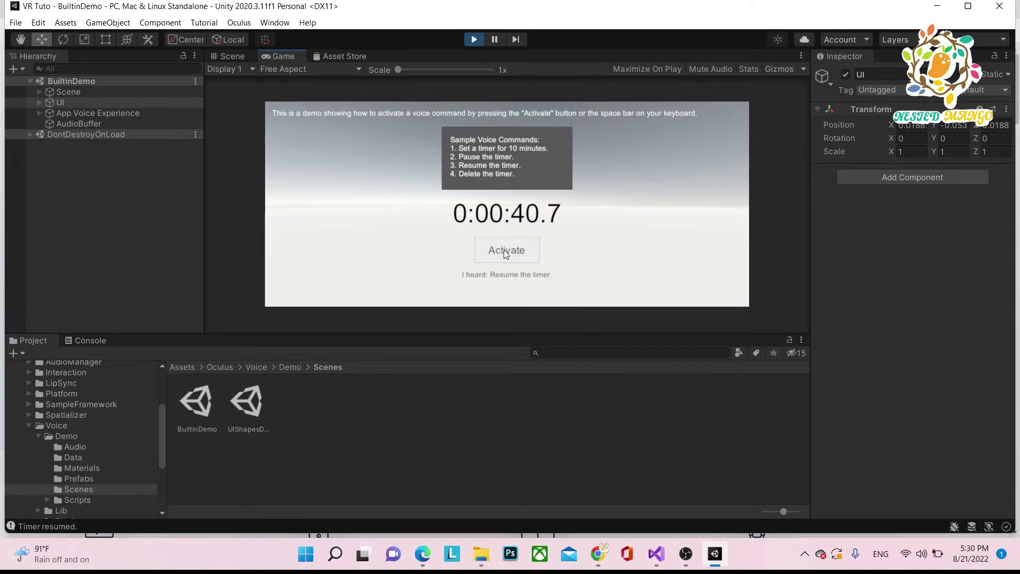
click(503, 249)
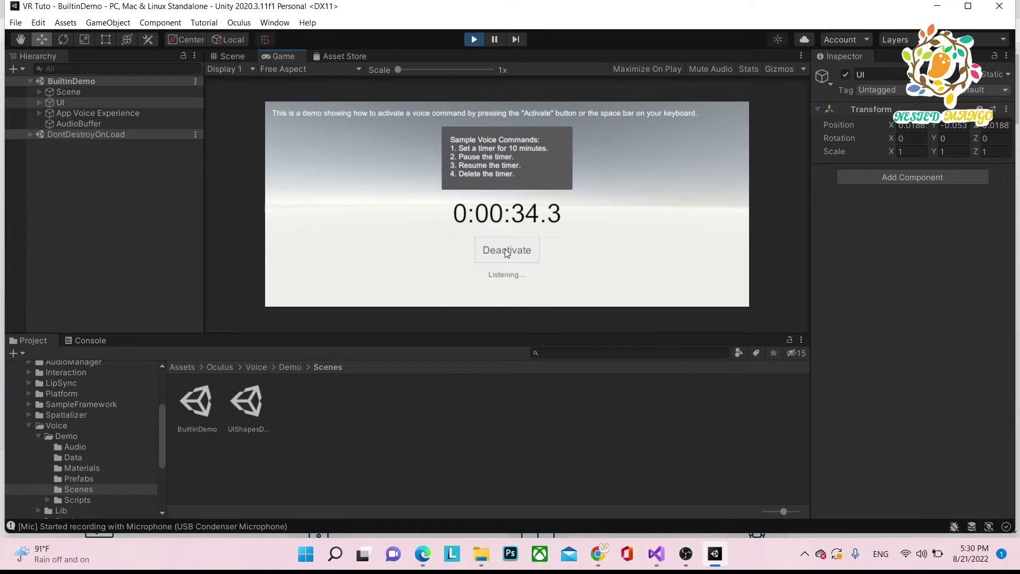
click(501, 248)
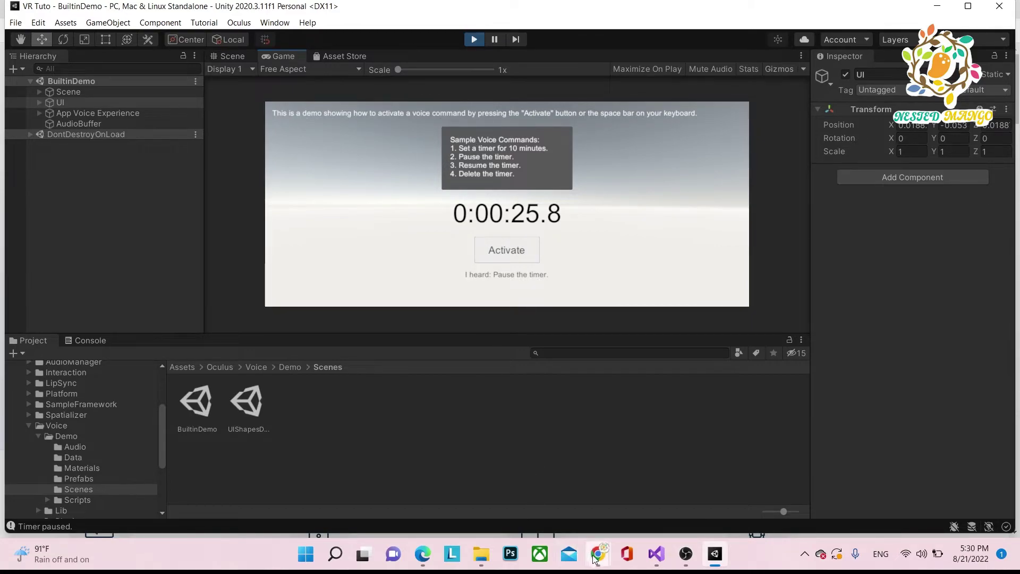
Step: Review the Voice SDK Overview docs page, then return to the Unity editor
mouse_move(598, 554)
click(541, 515)
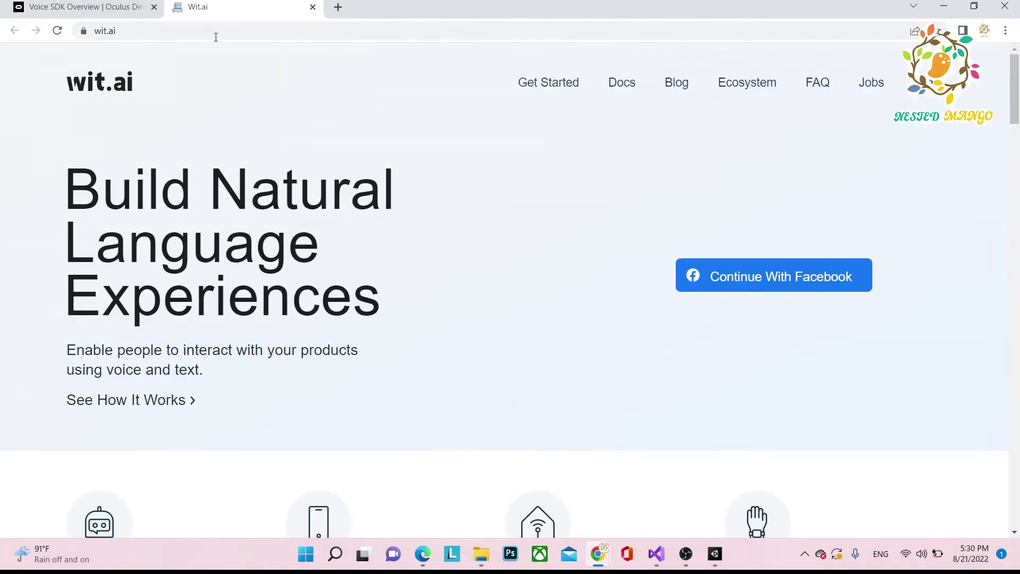
click(84, 6)
scroll(178, 331, down, 3)
scroll(178, 331, down, 3)
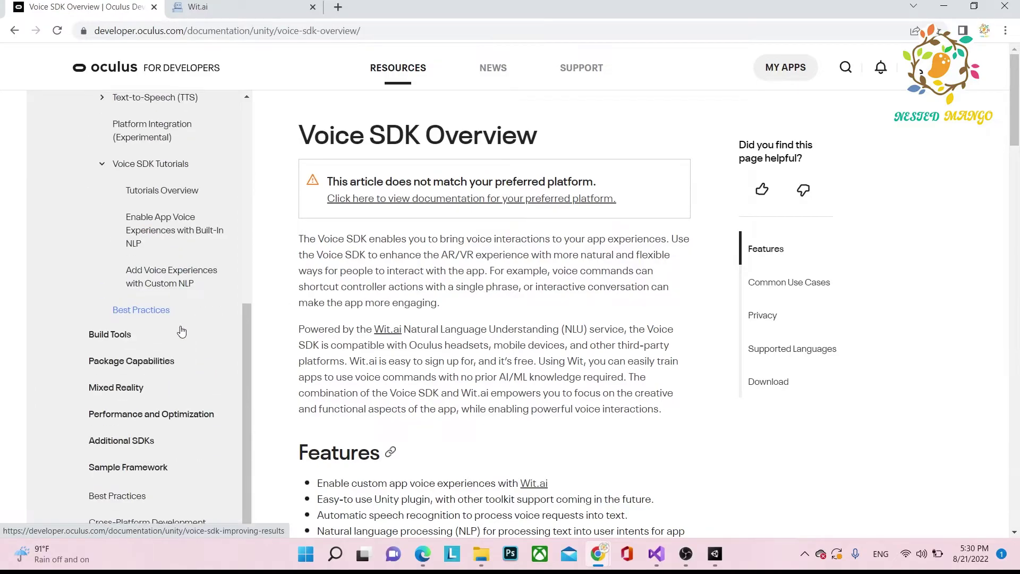
scroll(167, 243, up, 4)
scroll(167, 255, up, 1)
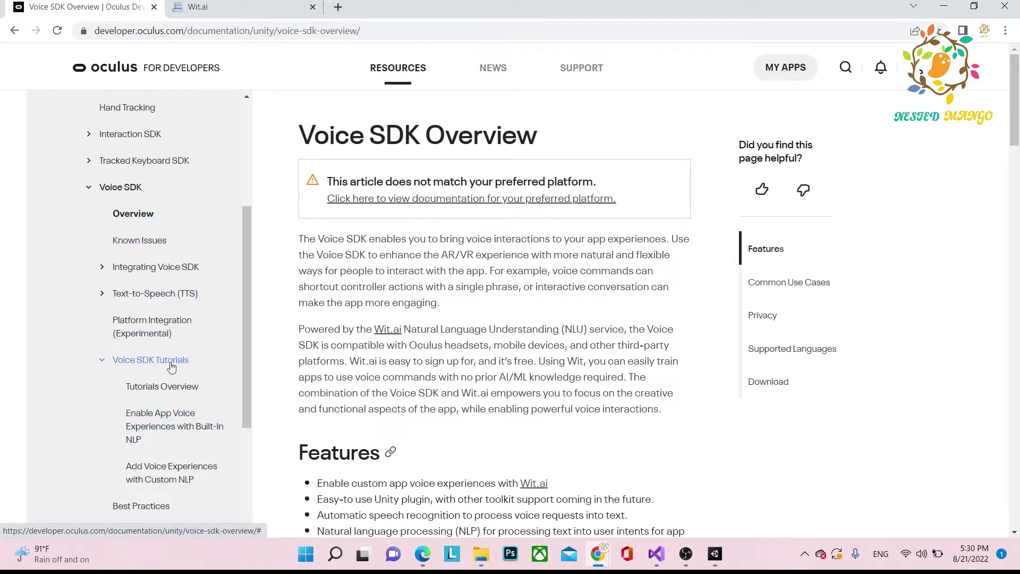
key(alt+Tab)
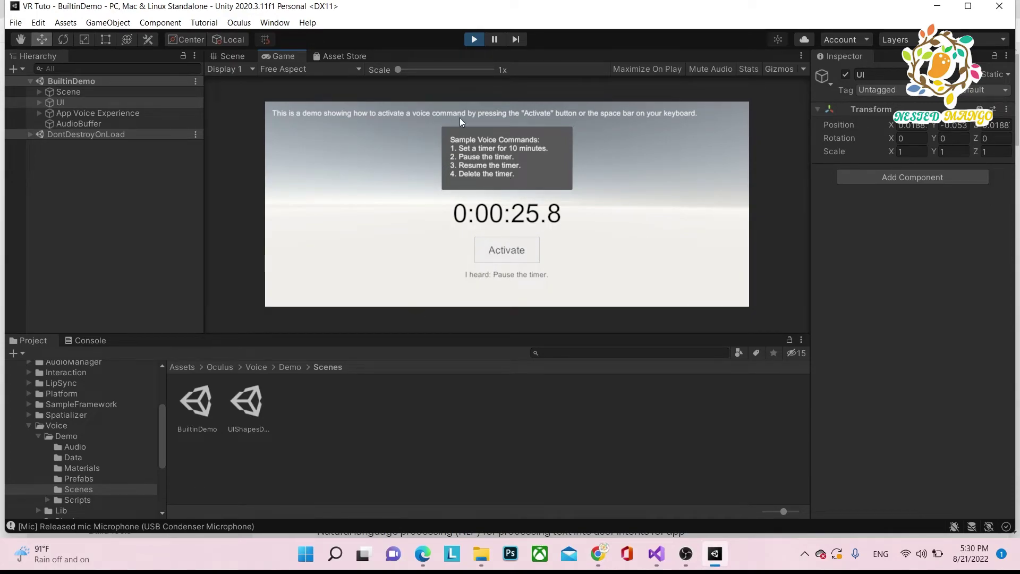
Step: Stop Play mode, select App Voice Experience, and show its event lists
click(38, 104)
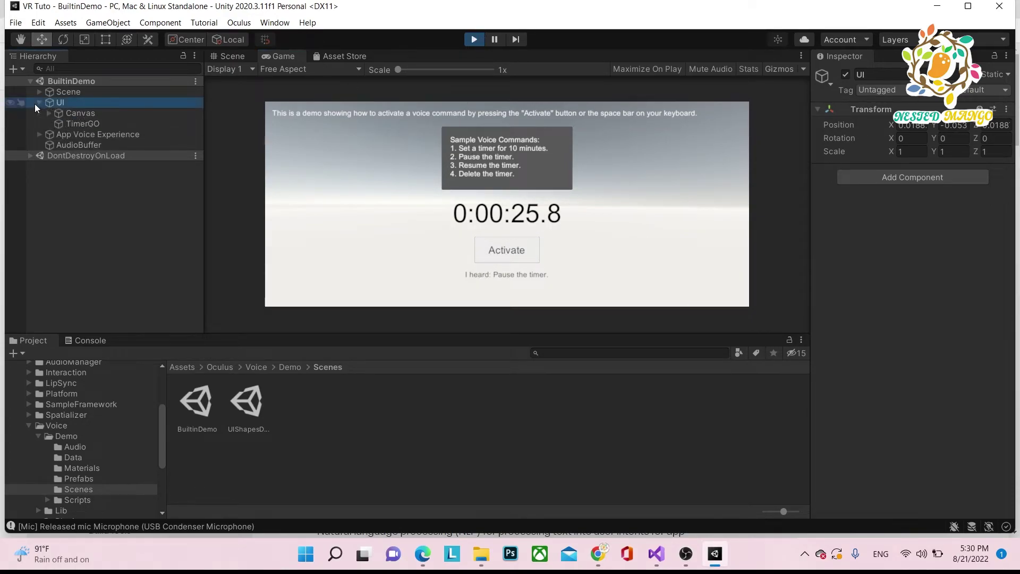
click(64, 114)
key(ctrl+p)
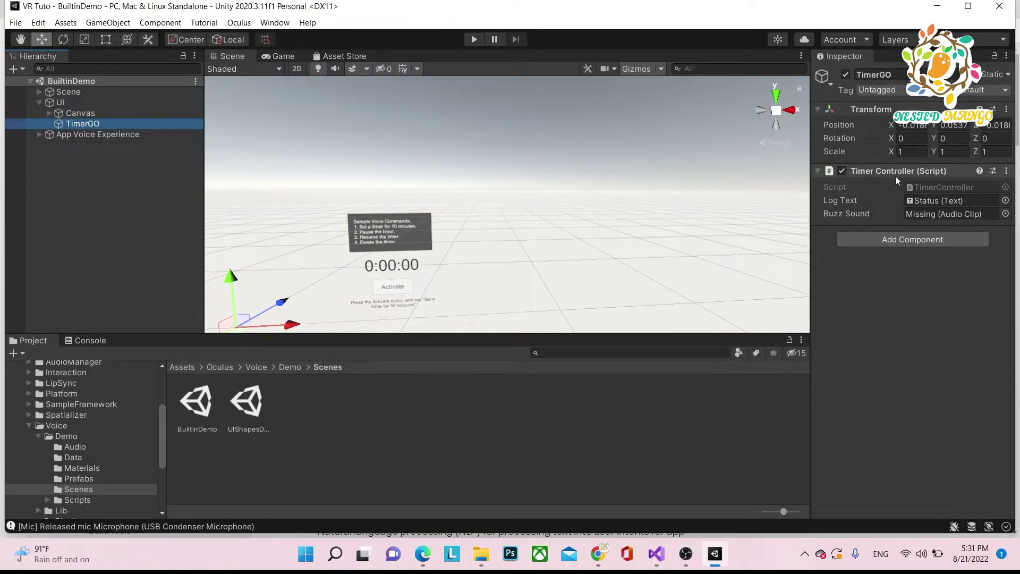
key(Down)
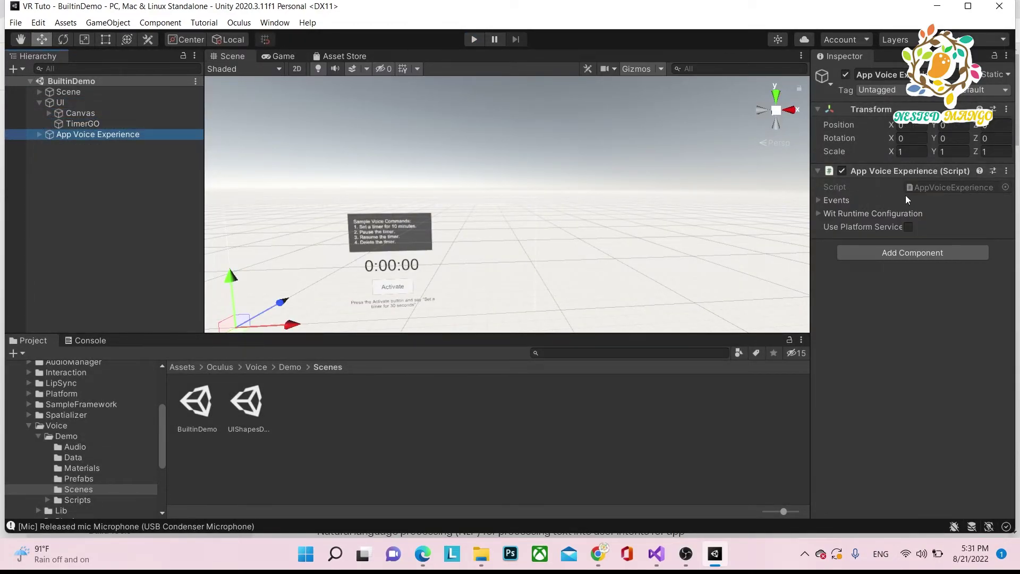
click(819, 202)
scroll(871, 297, down, 5)
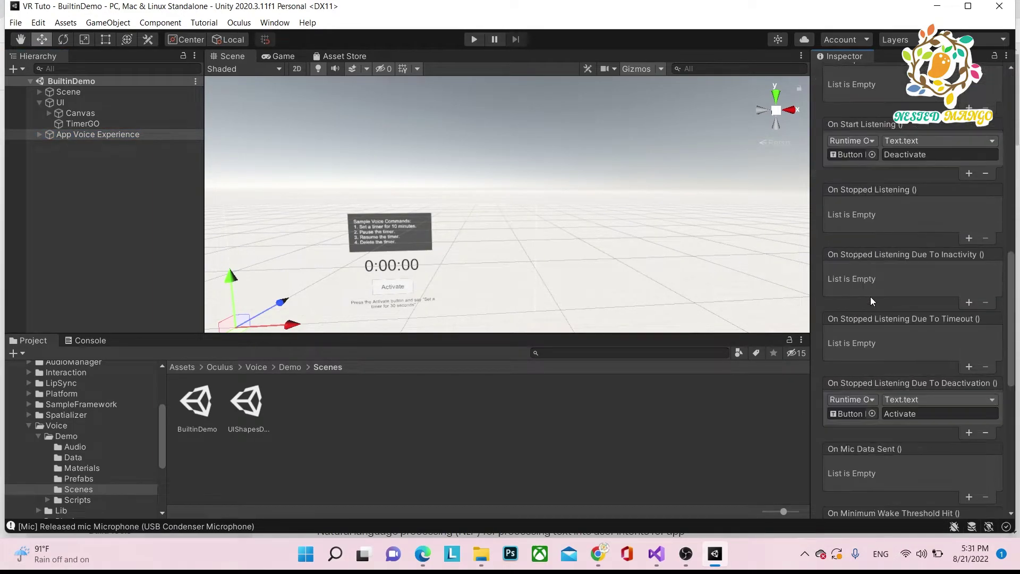
scroll(871, 298, down, 3)
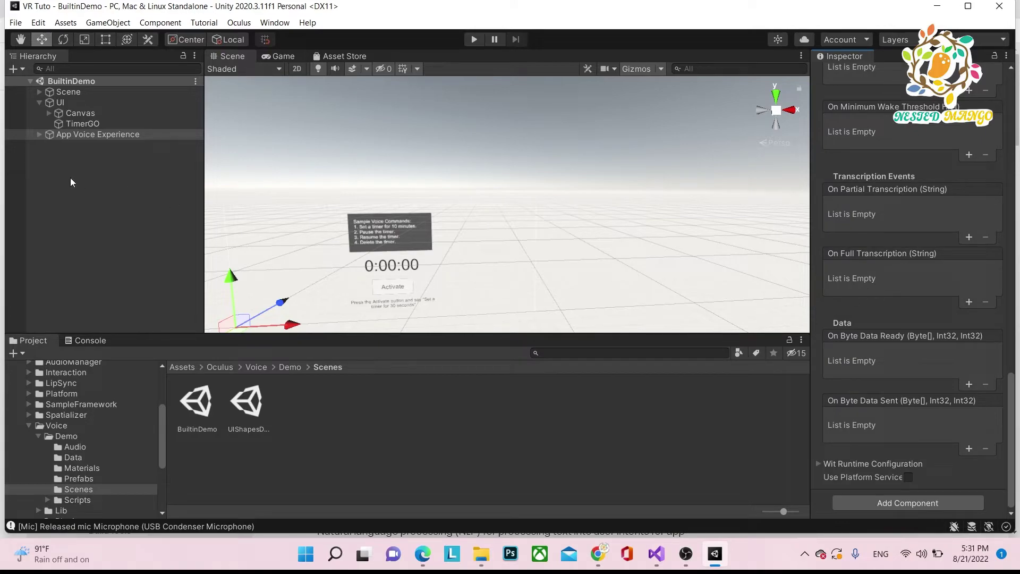
Step: Inspect App Voice Experience's response handlers and the Interaction Handler, then reselect App Voice Experience
click(39, 135)
click(102, 230)
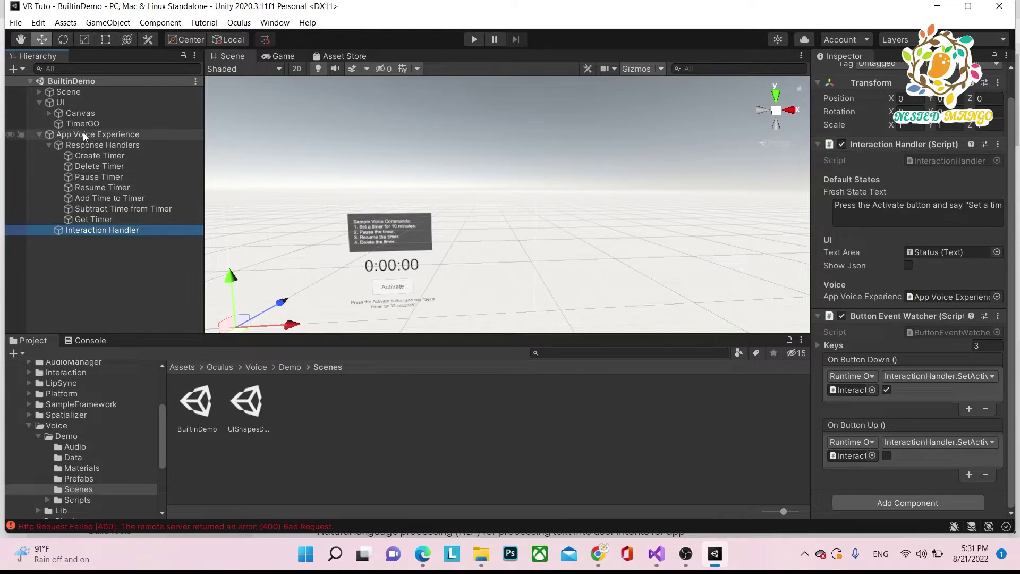
click(37, 136)
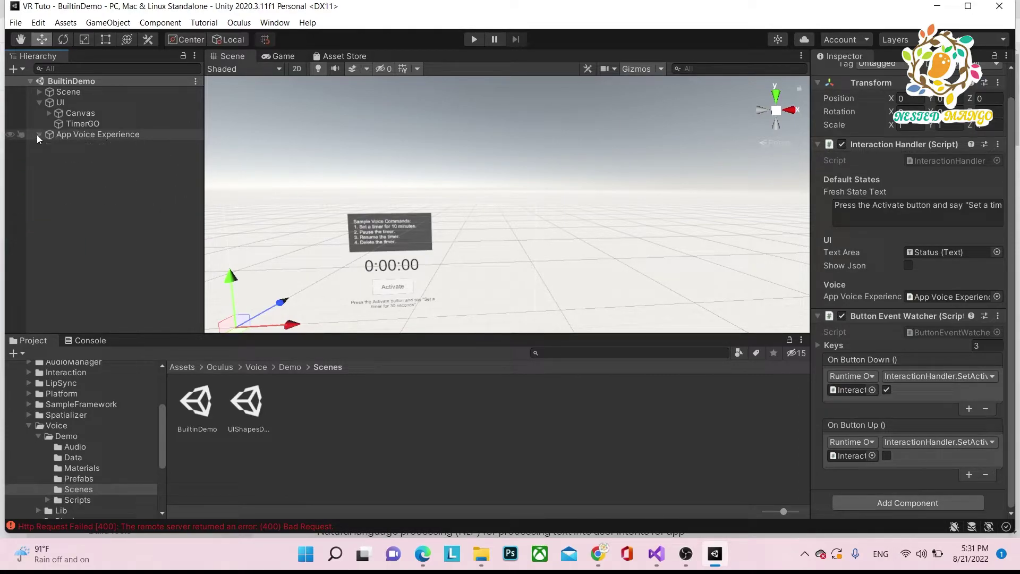
click(66, 132)
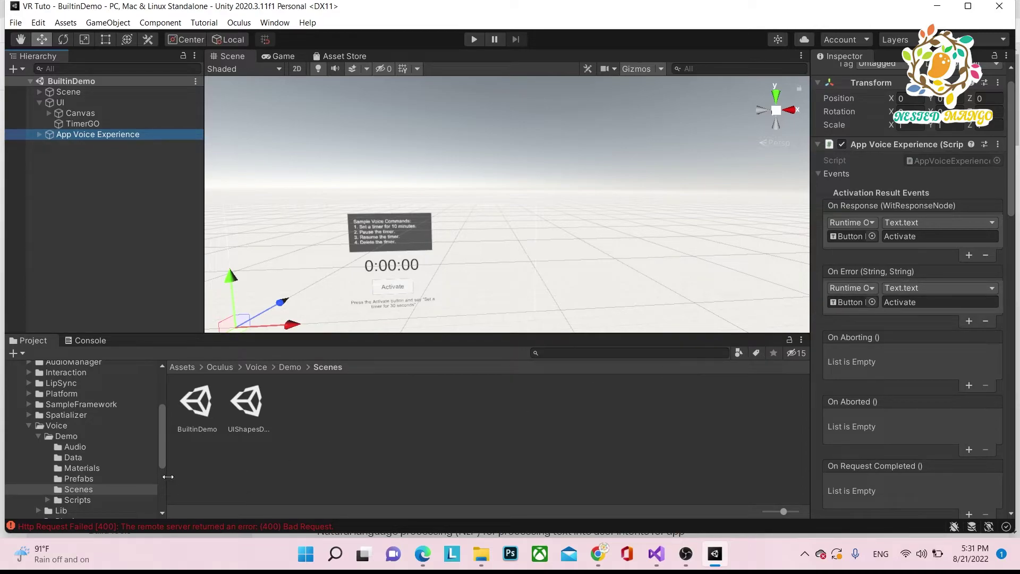
Step: Open the UIShapesDemo scene, then browse Voice Lib's PlatformCompatibility scripts and return to Lib
double_click(242, 408)
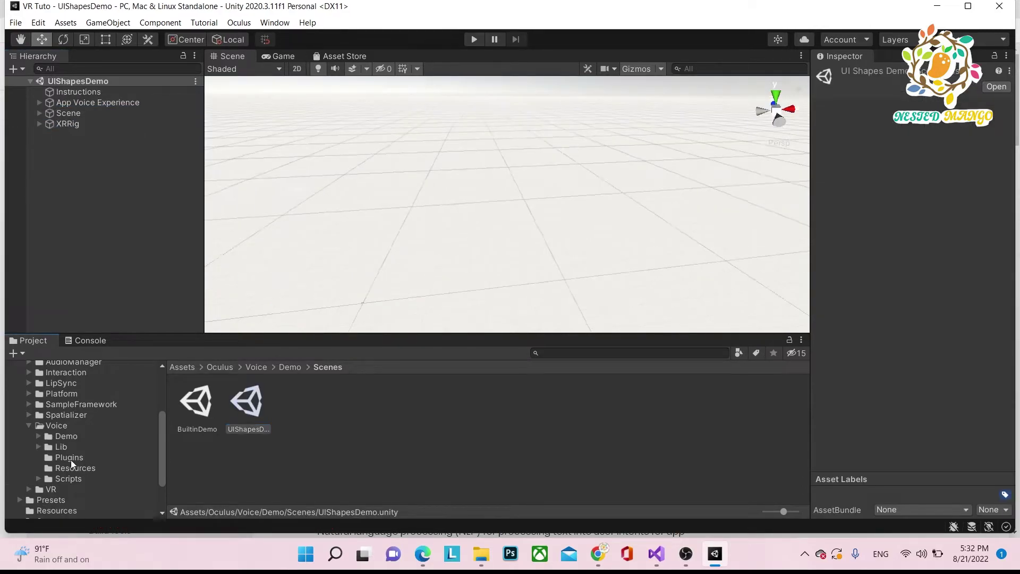
click(53, 448)
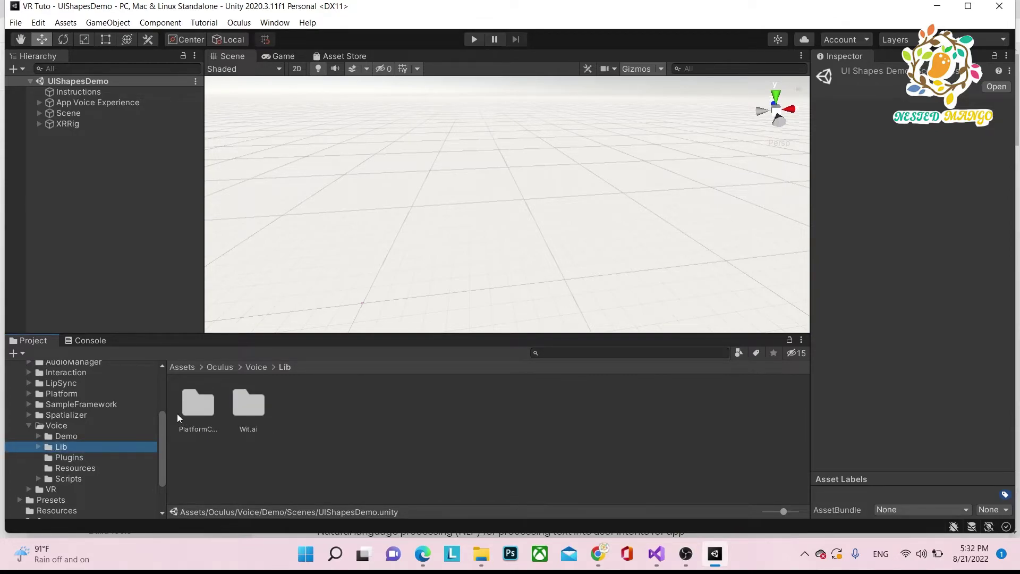
double_click(191, 410)
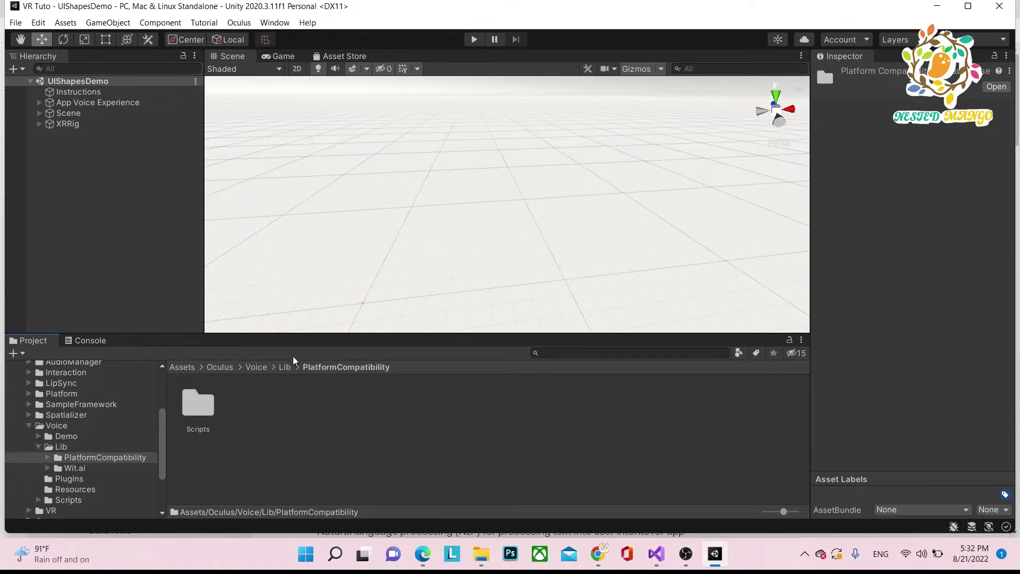
double_click(198, 406)
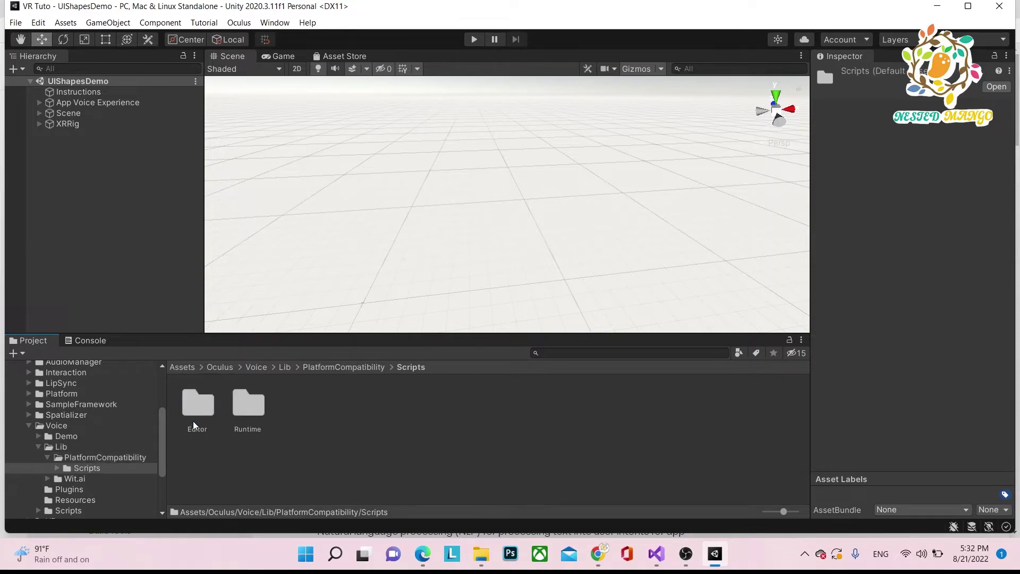
double_click(237, 409)
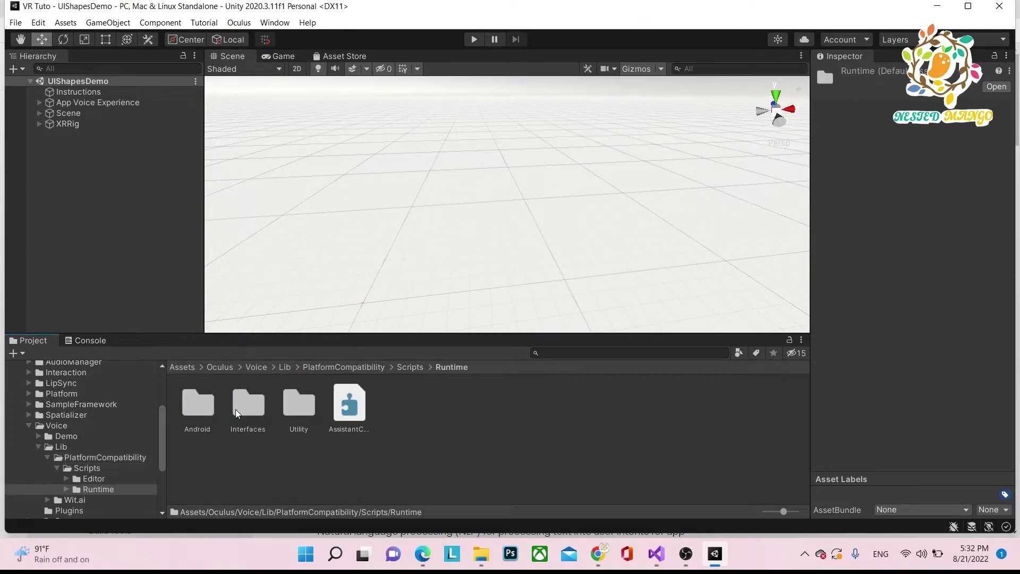
click(343, 366)
click(284, 367)
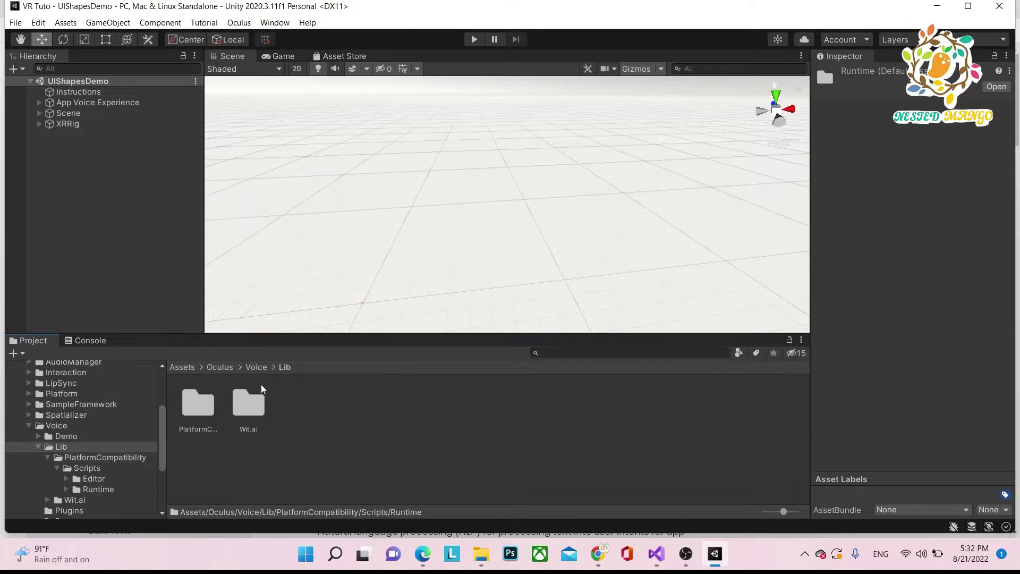
Step: Navigate into Wit.ai > TTS > Samples > Scenes to reach the TTSSample scene
double_click(247, 402)
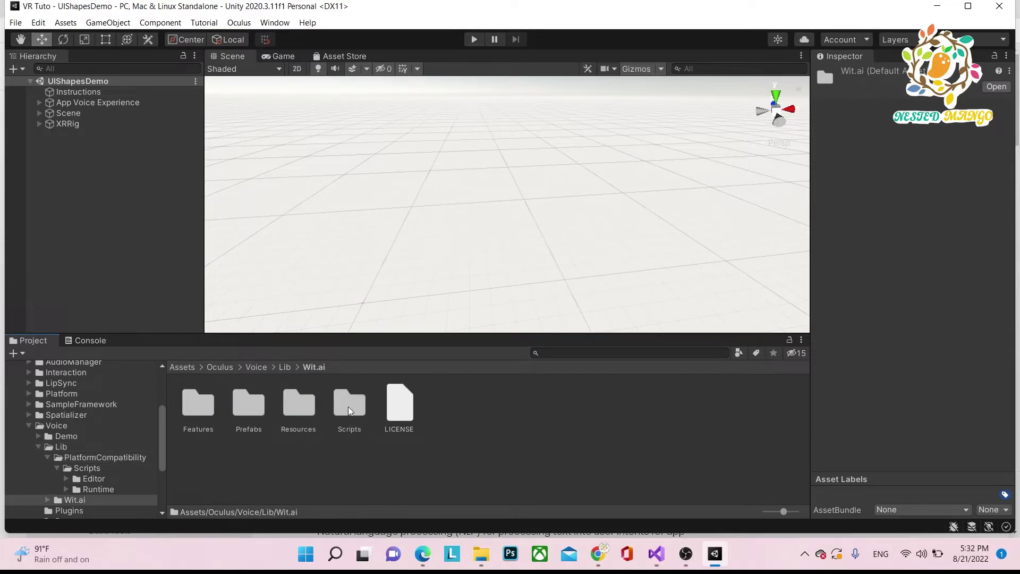
double_click(199, 409)
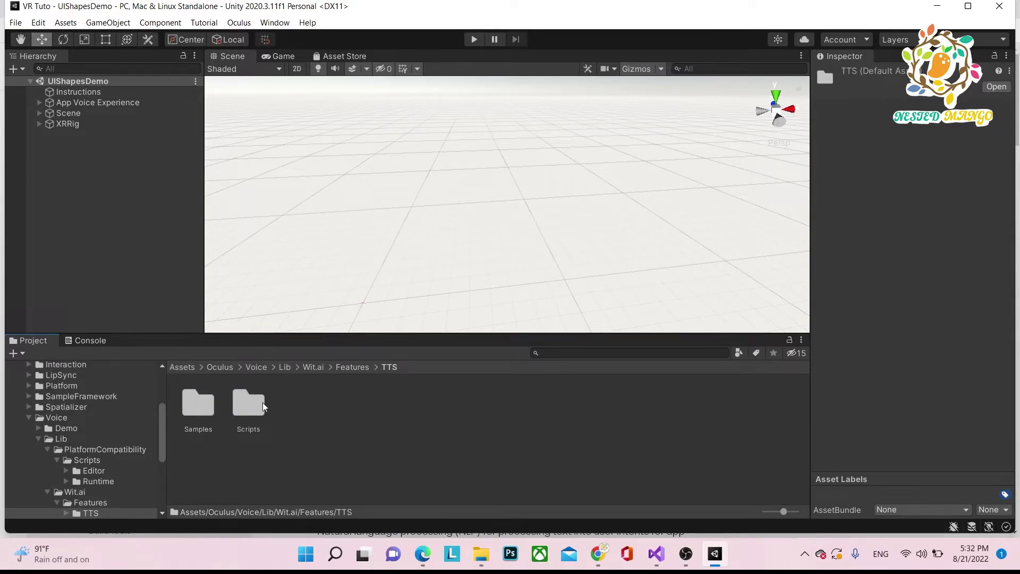
double_click(199, 407)
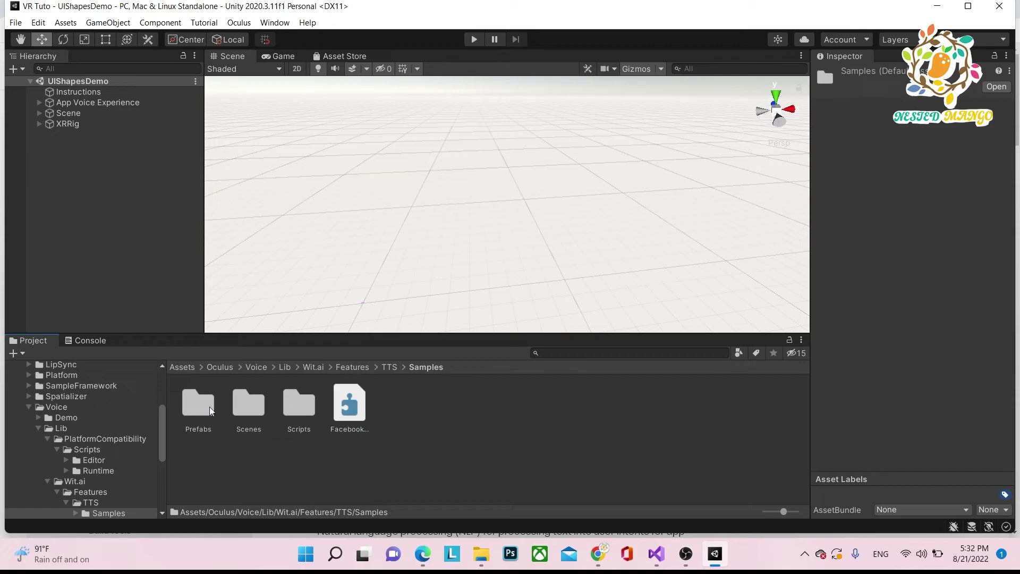
double_click(248, 406)
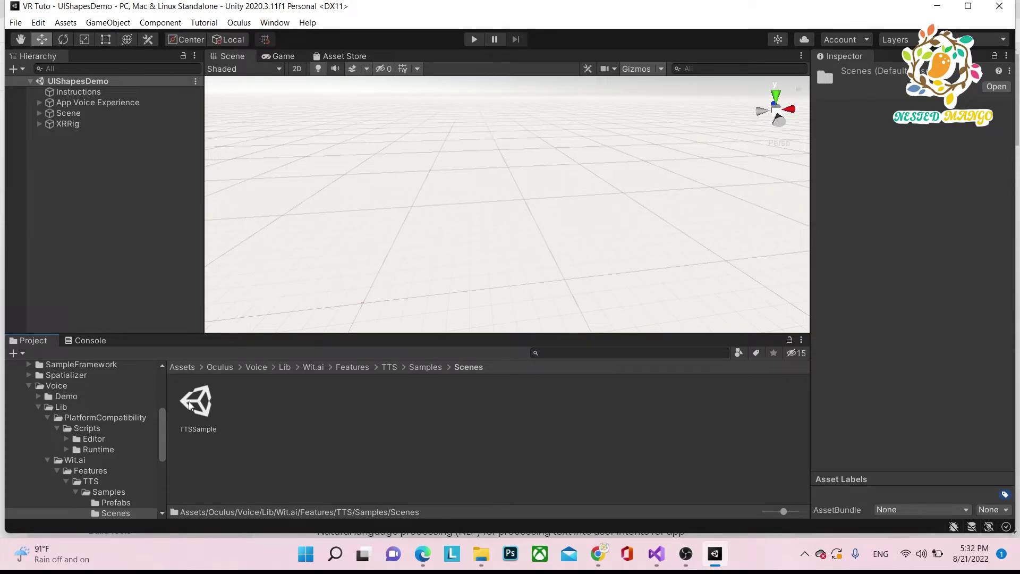
Step: Open the TTSSample scene, import TextMesh Pro essentials, and frame XRRig in the Scene view
double_click(189, 400)
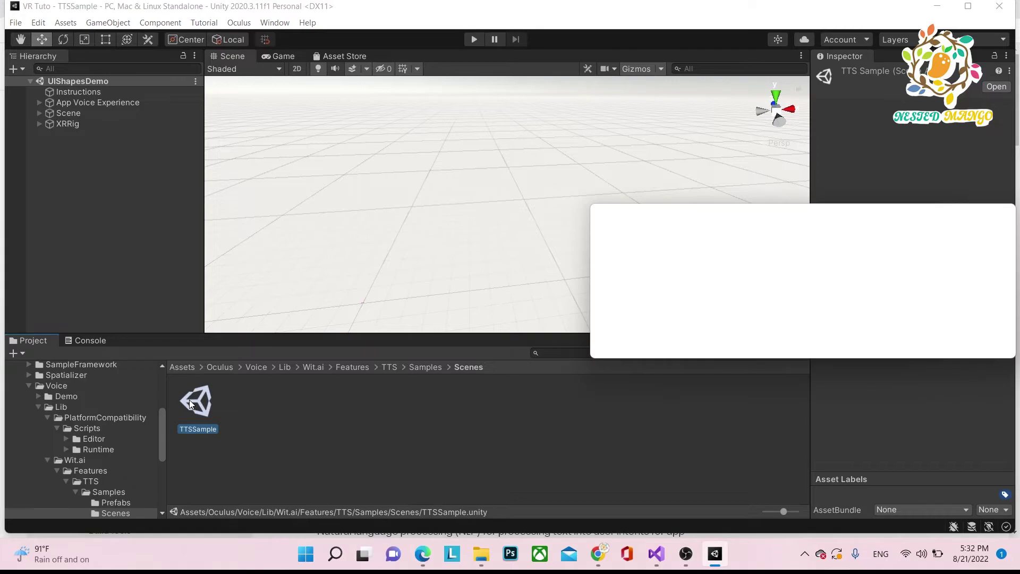
click(764, 271)
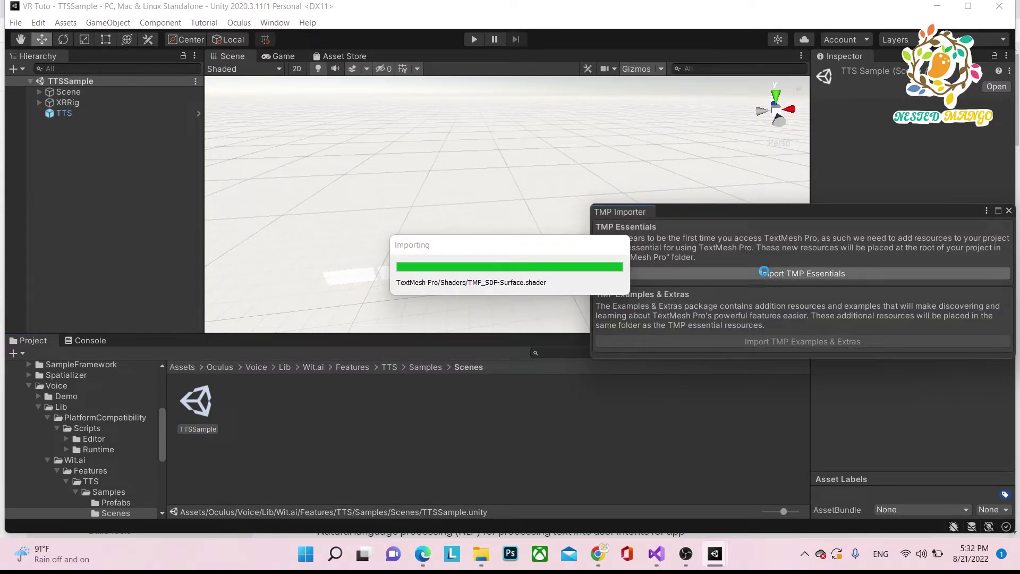
click(820, 230)
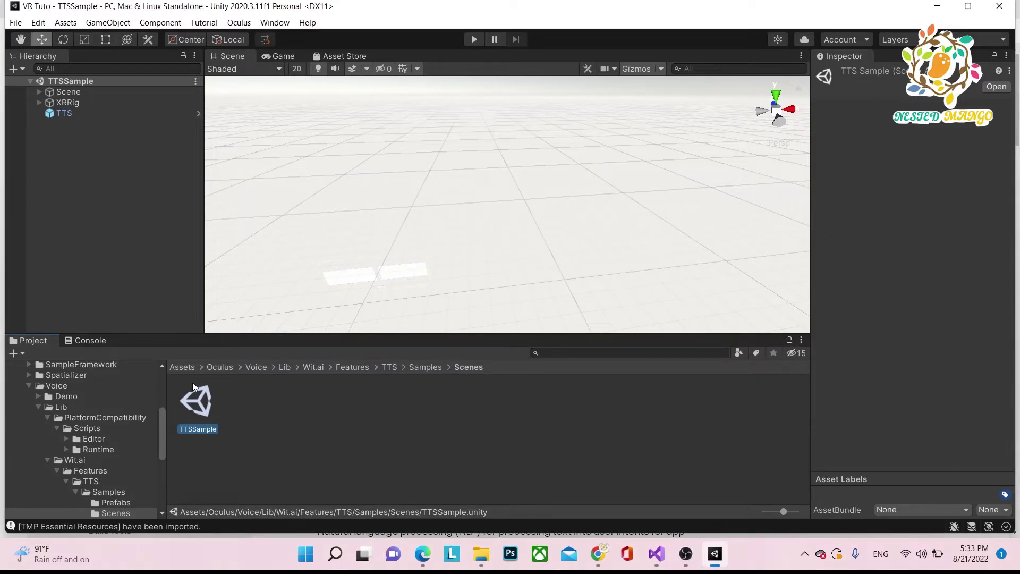
double_click(76, 98)
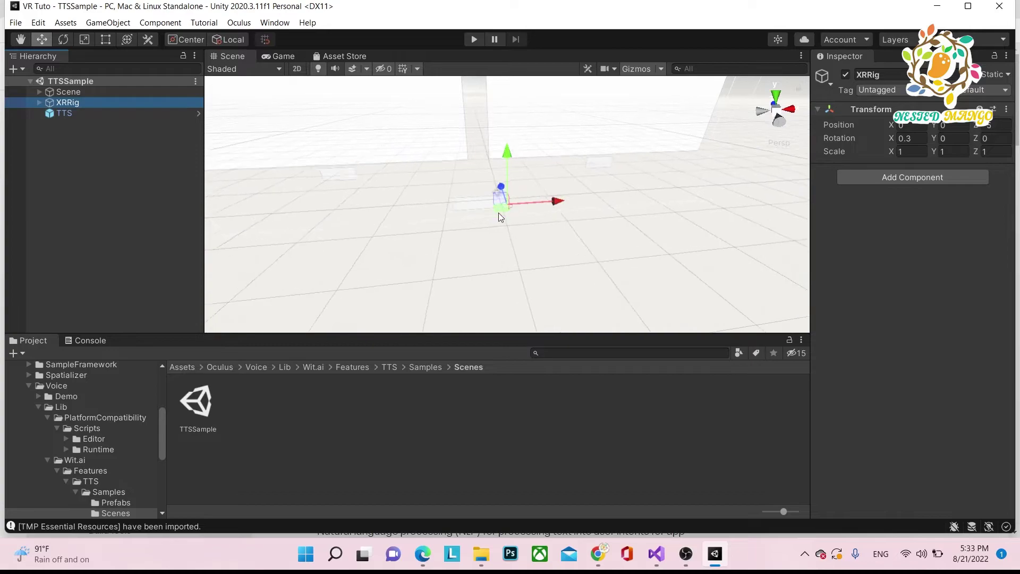
scroll(430, 216, up, 5)
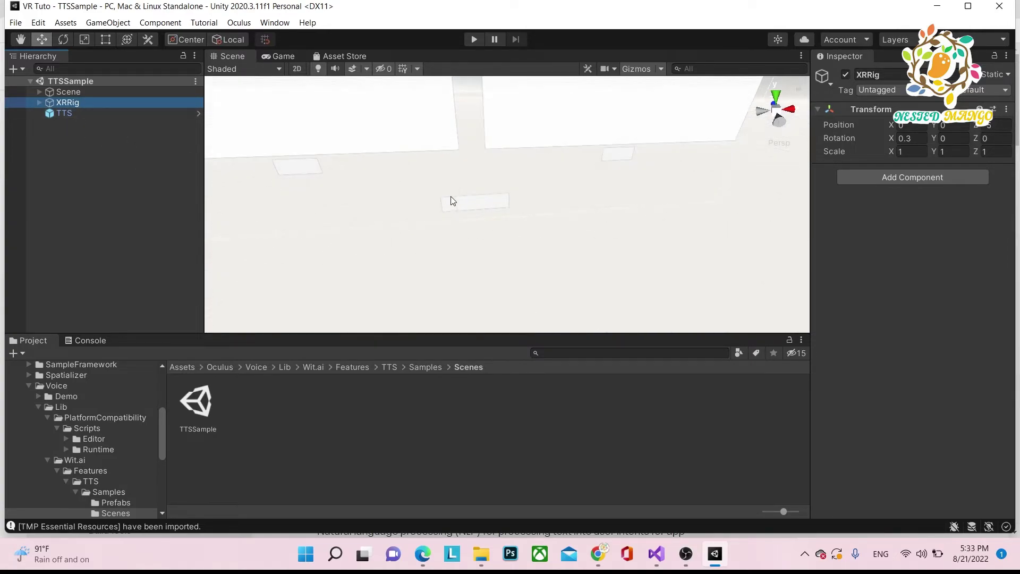
scroll(431, 193, down, 5)
Step: Inspect TTS and XRRig, then expand the Scene group and select Environment
double_click(64, 112)
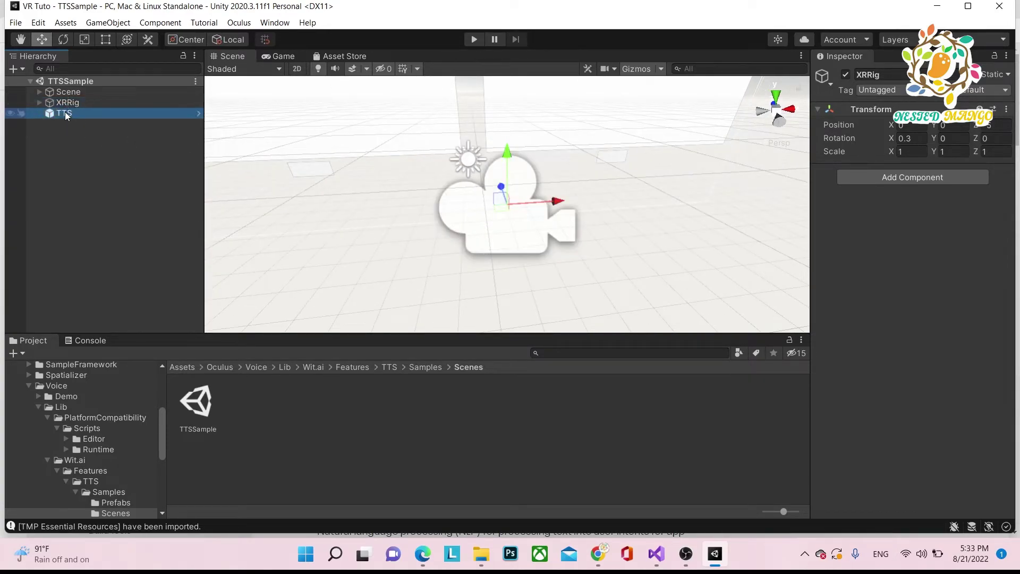
scroll(896, 360, down, 3)
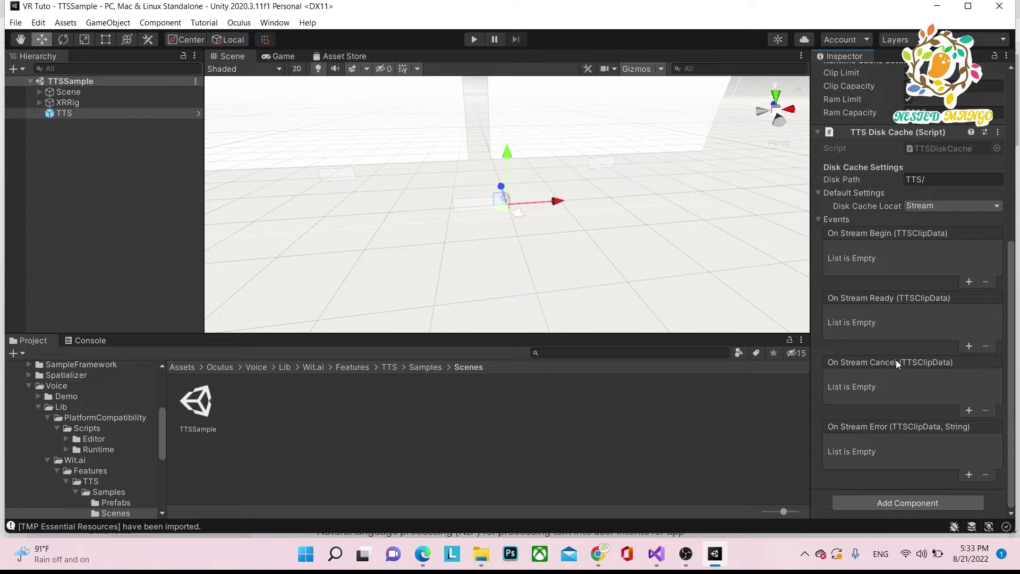
click(67, 102)
click(37, 92)
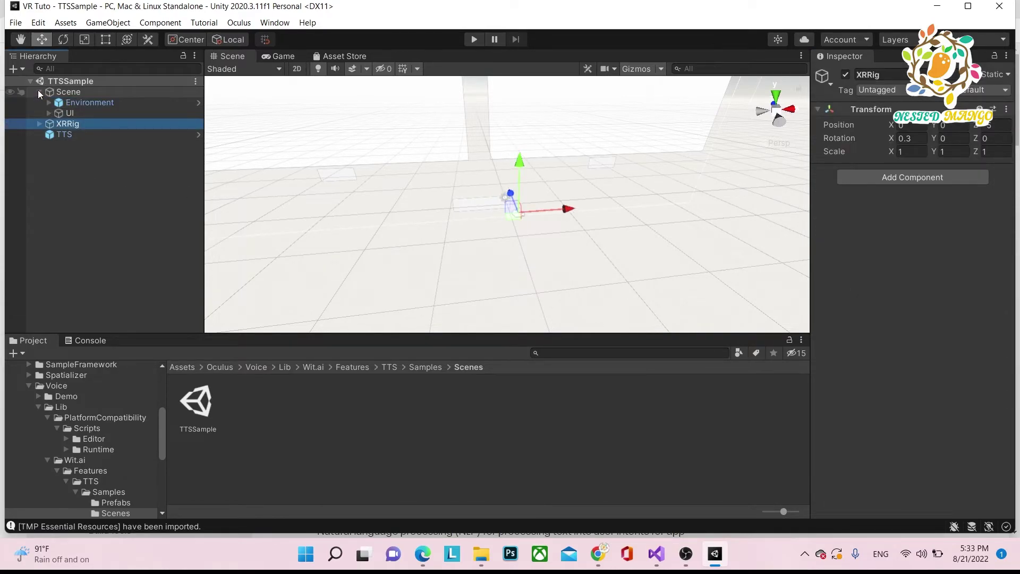
click(89, 102)
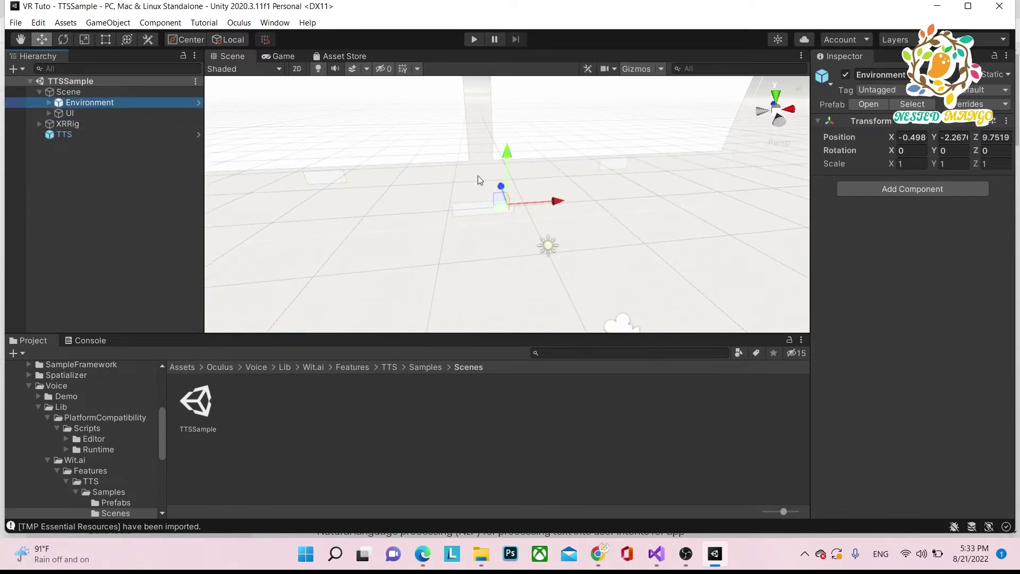
right_drag(550, 256, 577, 232)
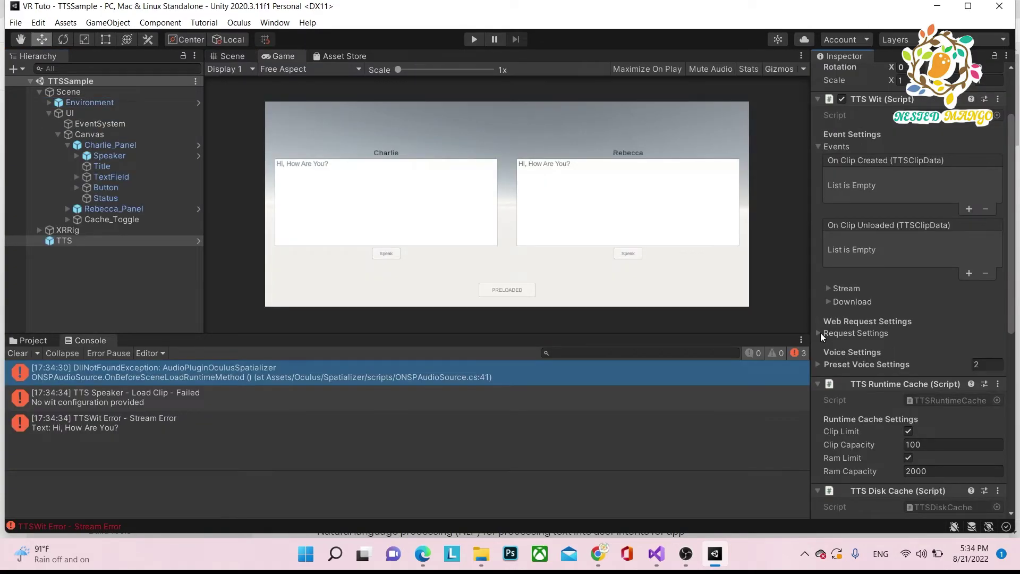
Step: Assign the Timer Builtins Wit configuration to TTS, enter Play mode, and have Charlie speak
click(819, 332)
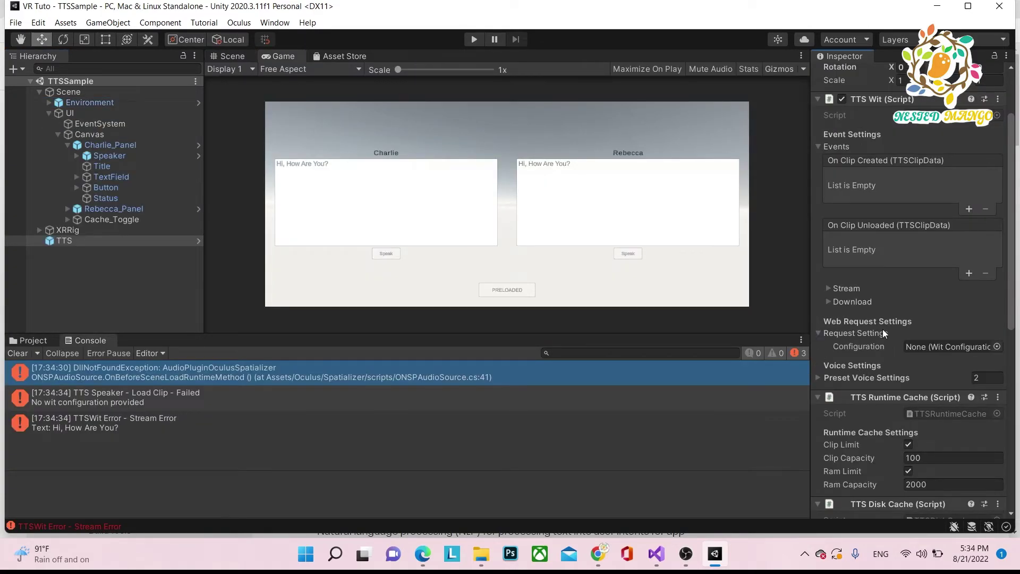
click(996, 346)
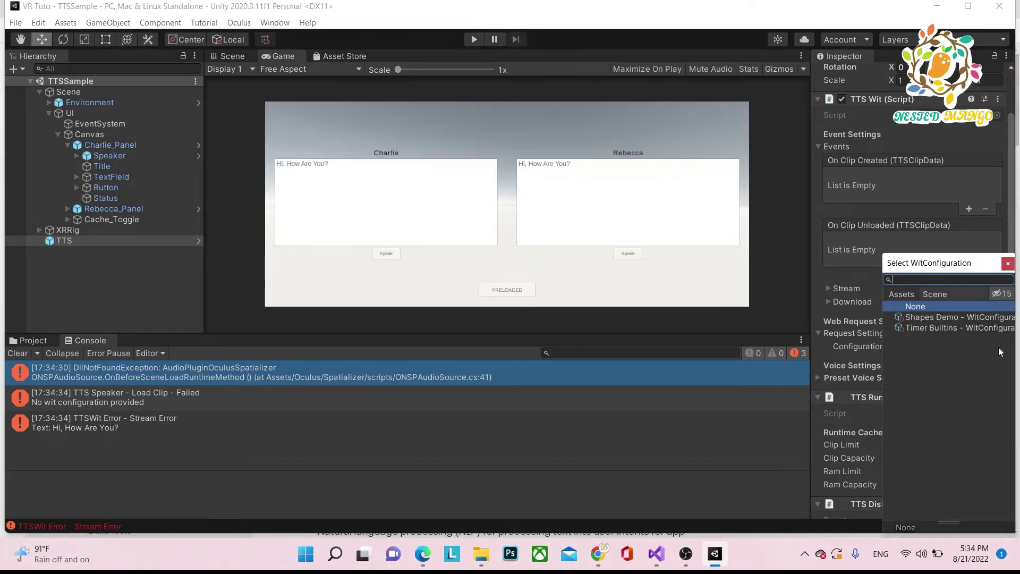
double_click(942, 327)
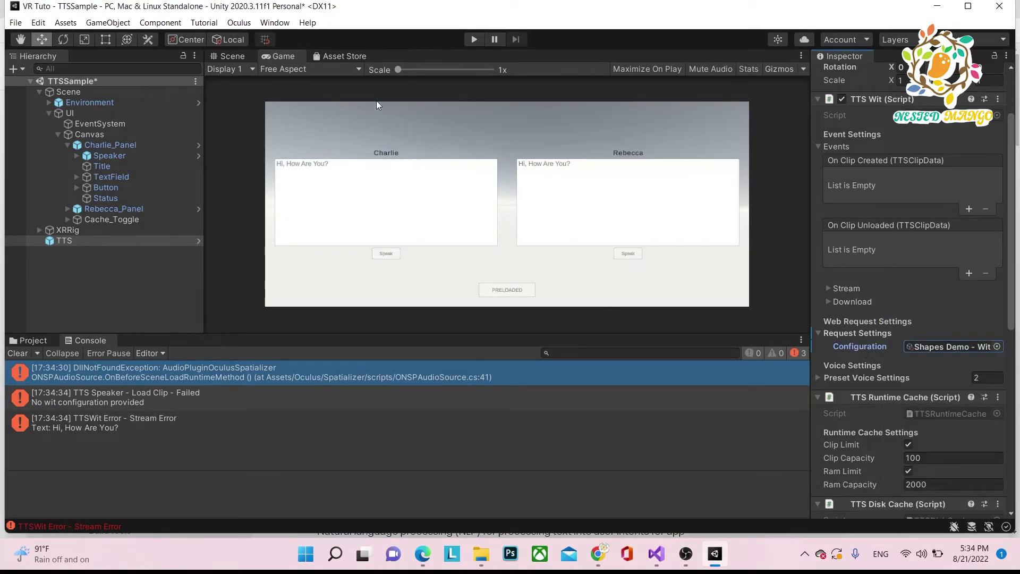
click(473, 40)
click(386, 254)
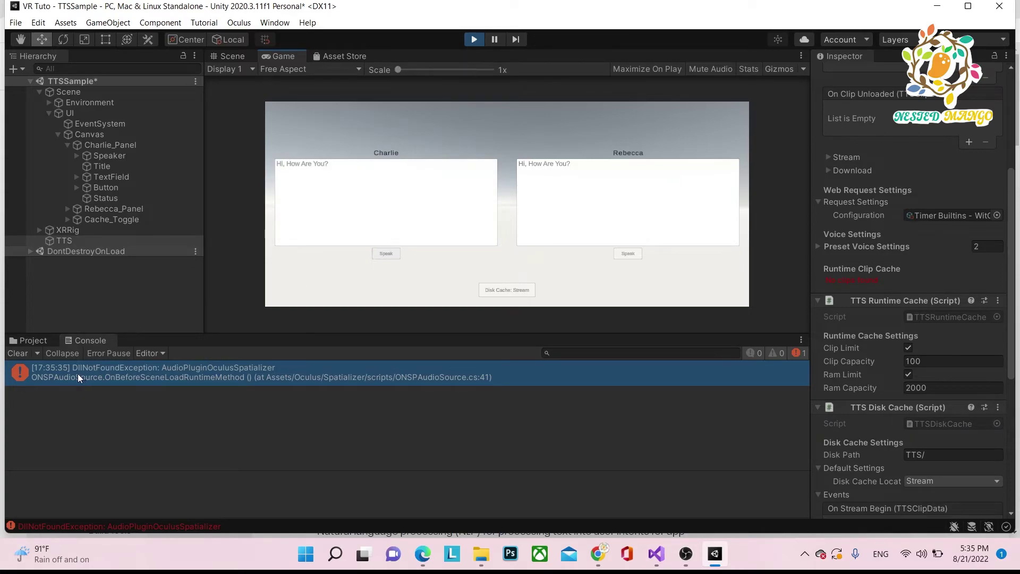
Step: Clear the console, review TTS's CHARLIE/REBECCA presets and cached clips, then inspect Charlie's Speaker
click(18, 352)
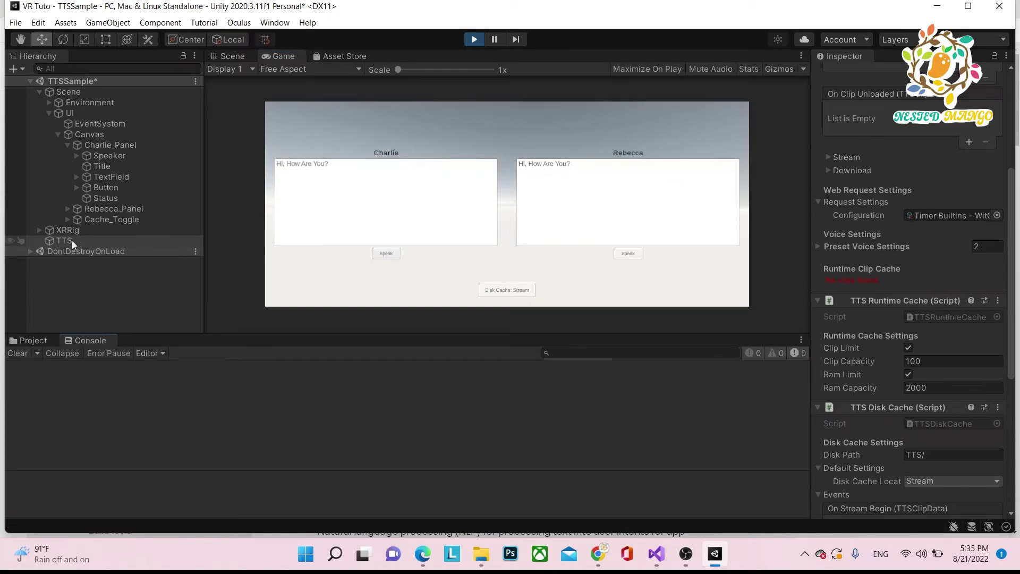
scroll(924, 278, up, 5)
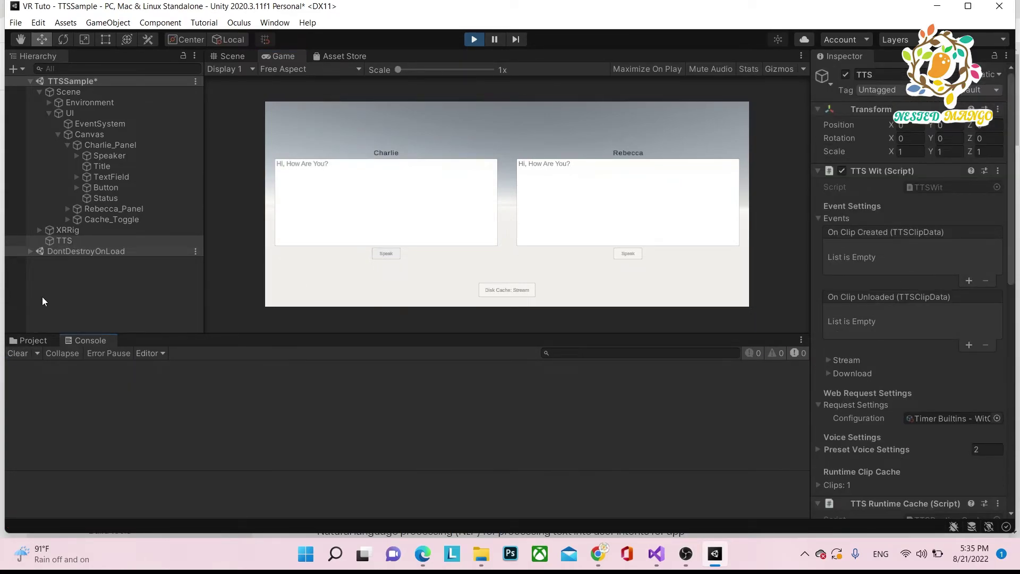
click(59, 241)
scroll(939, 254, down, 5)
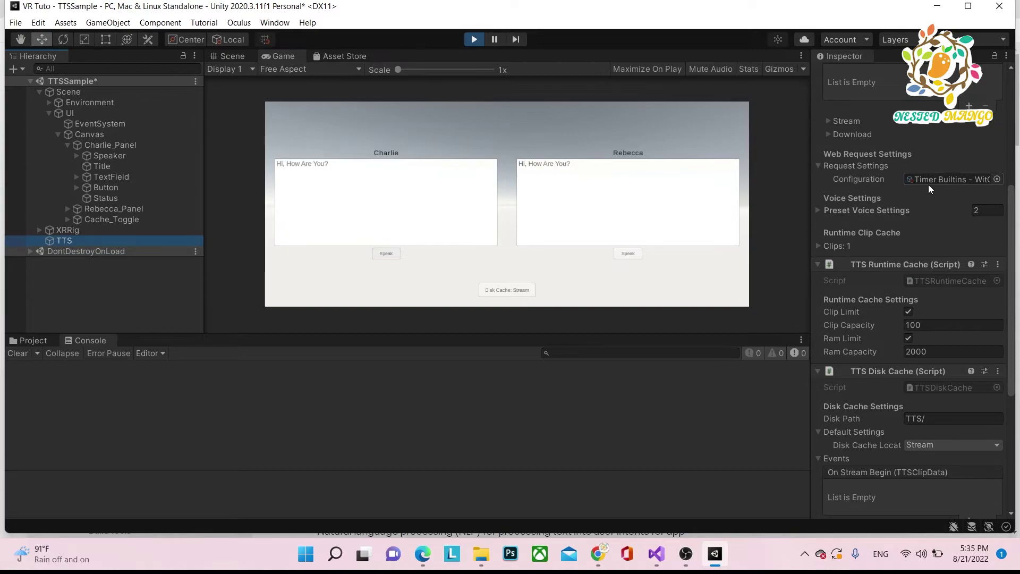
click(826, 210)
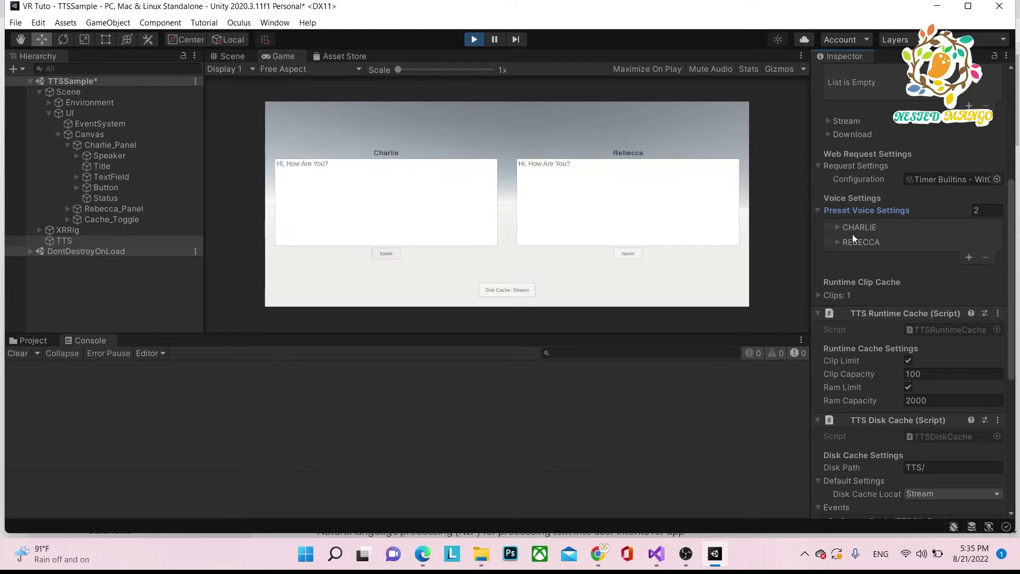
click(820, 295)
scroll(900, 280, down, 3)
scroll(902, 280, down, 3)
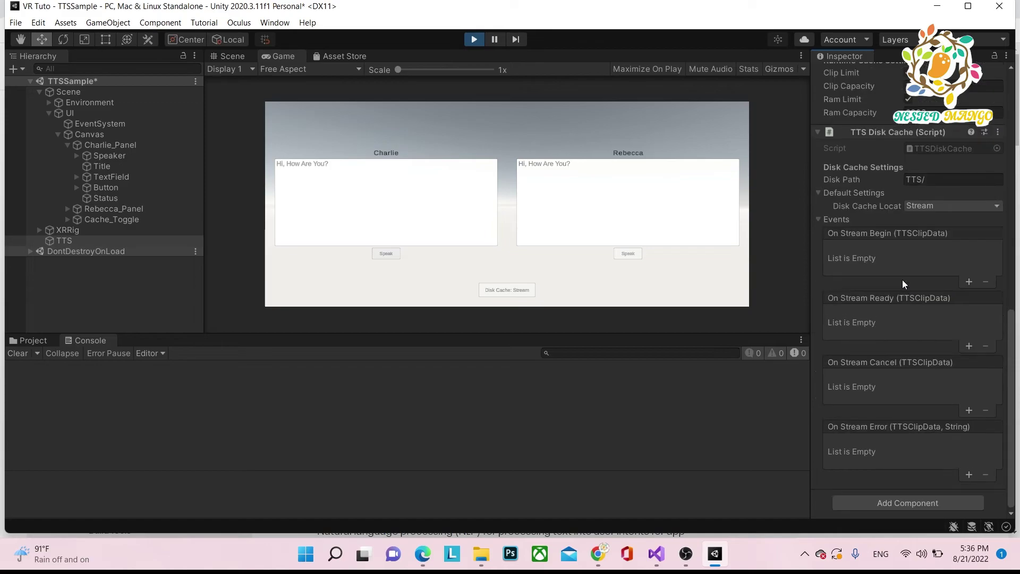
click(109, 156)
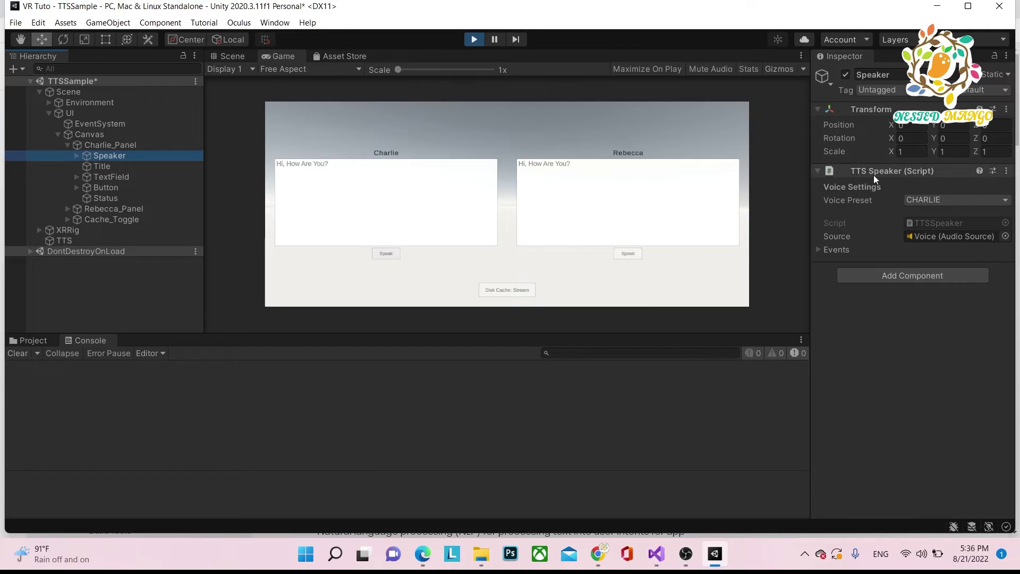
Step: Keep CHARLIE as Charlie's voice preset and play Charlie's and Rebecca's 'Hi, How Are You?' greetings
click(930, 200)
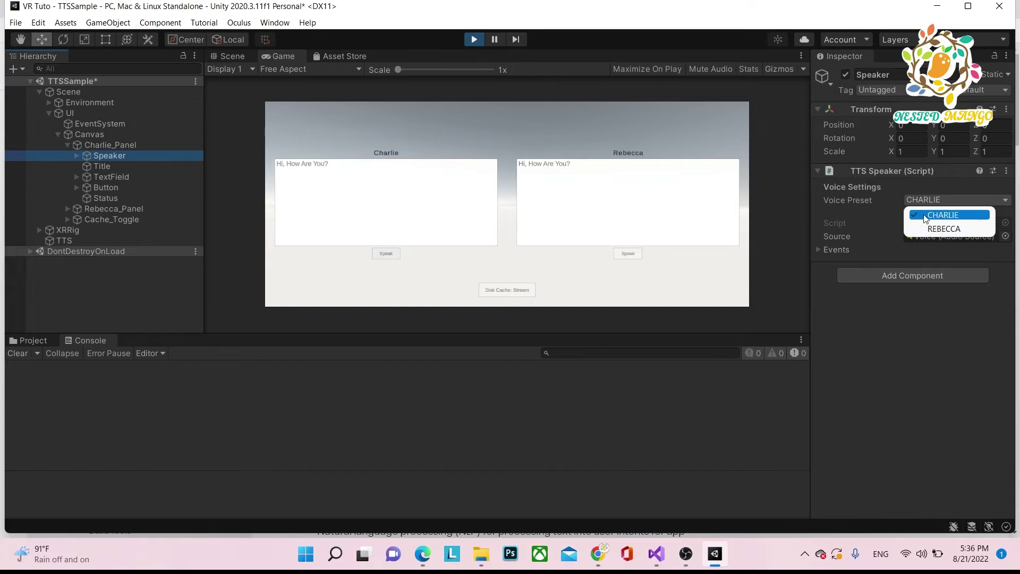
click(891, 339)
click(385, 254)
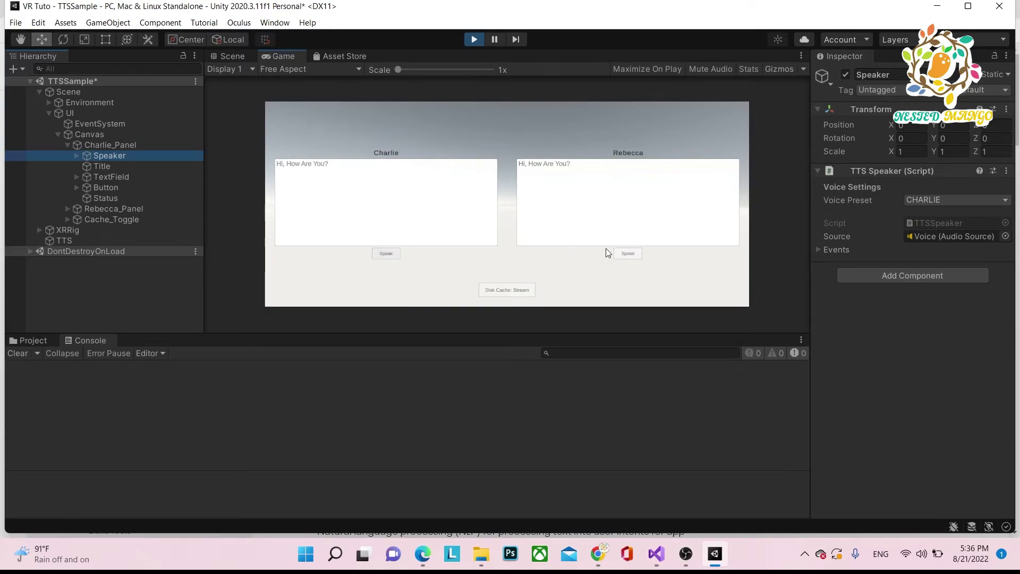
click(625, 254)
click(381, 256)
Step: Replace Charlie's greeting with a new self-introduction and have him speak it
click(339, 175)
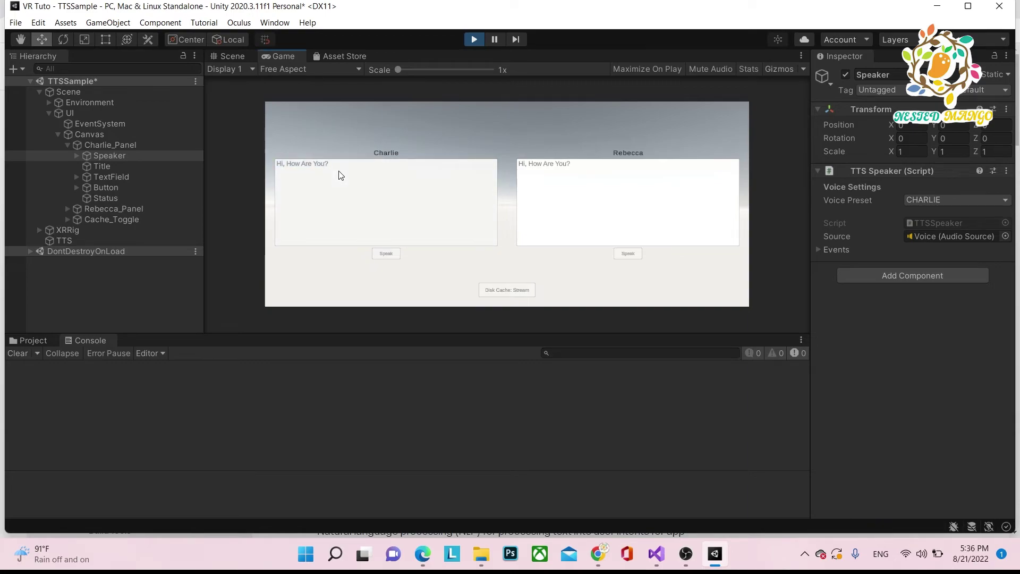
key(BackSpace)
key(BackSpace)
key(BackSpace)
text(I am Ramke)
click(383, 255)
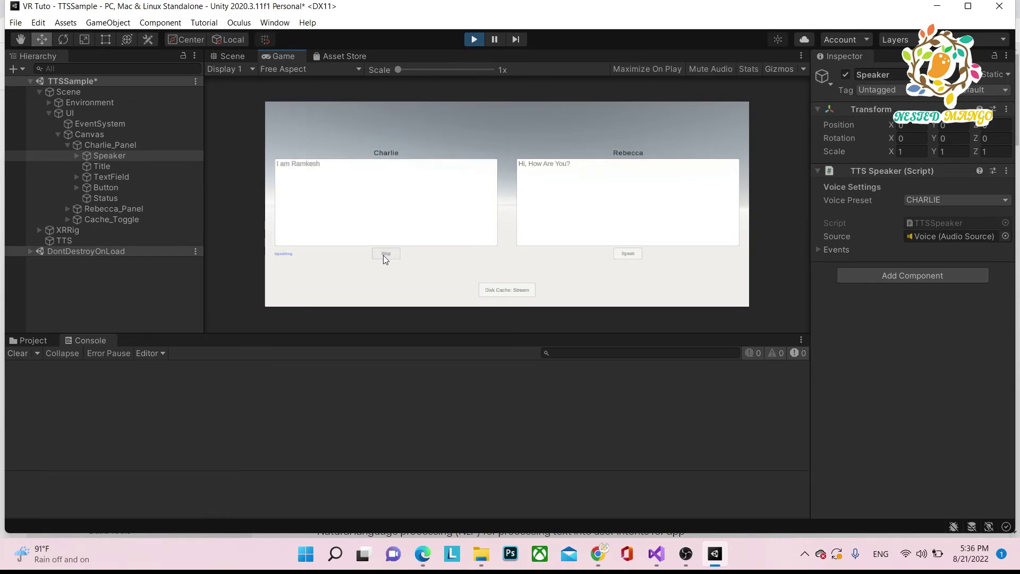
Step: Have Rebecca speak 'I live in India', then stop Play mode
click(588, 177)
key(BackSpace)
text(I live iNid)
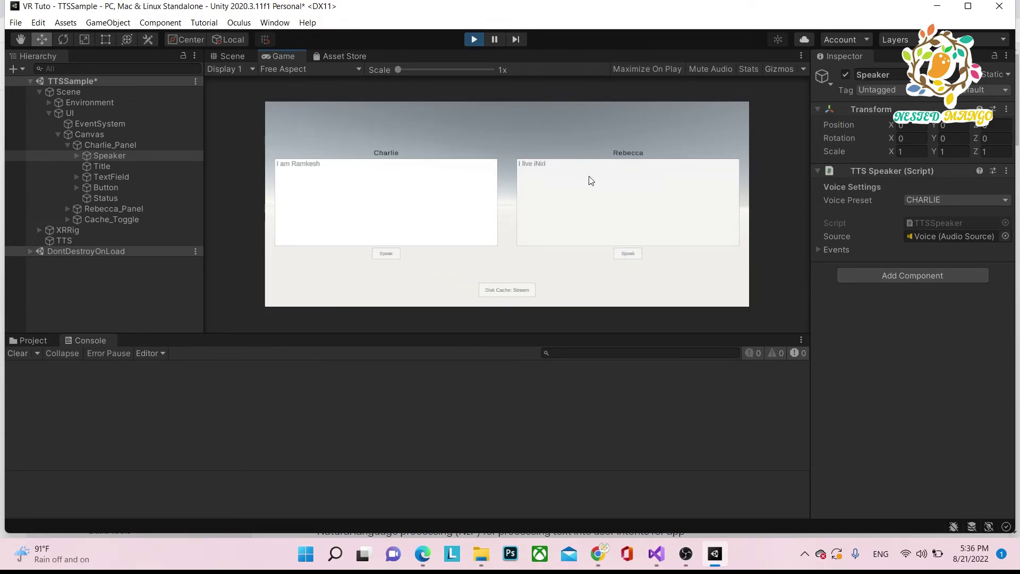
text(a)
text(ndia)
click(627, 254)
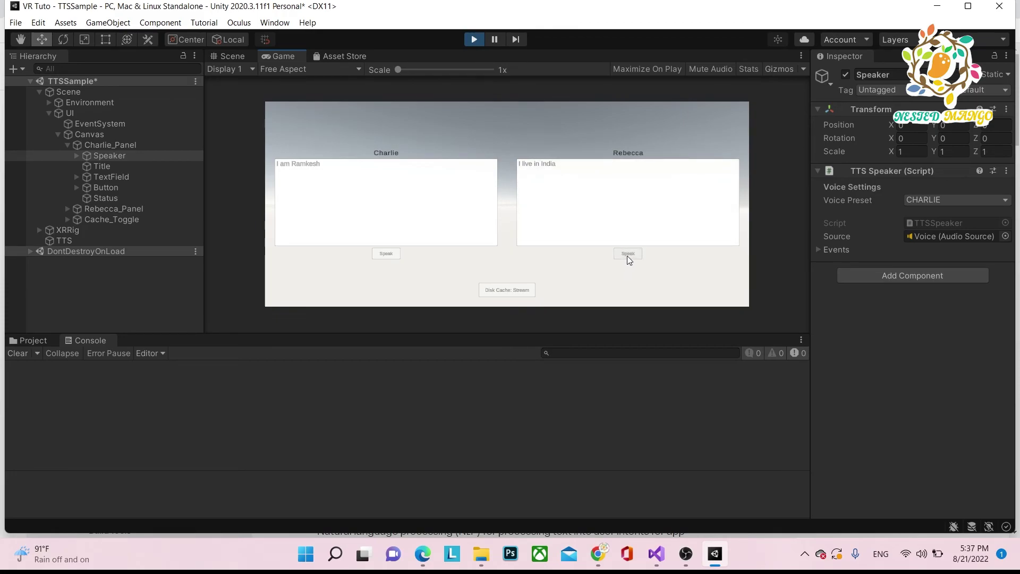
click(473, 39)
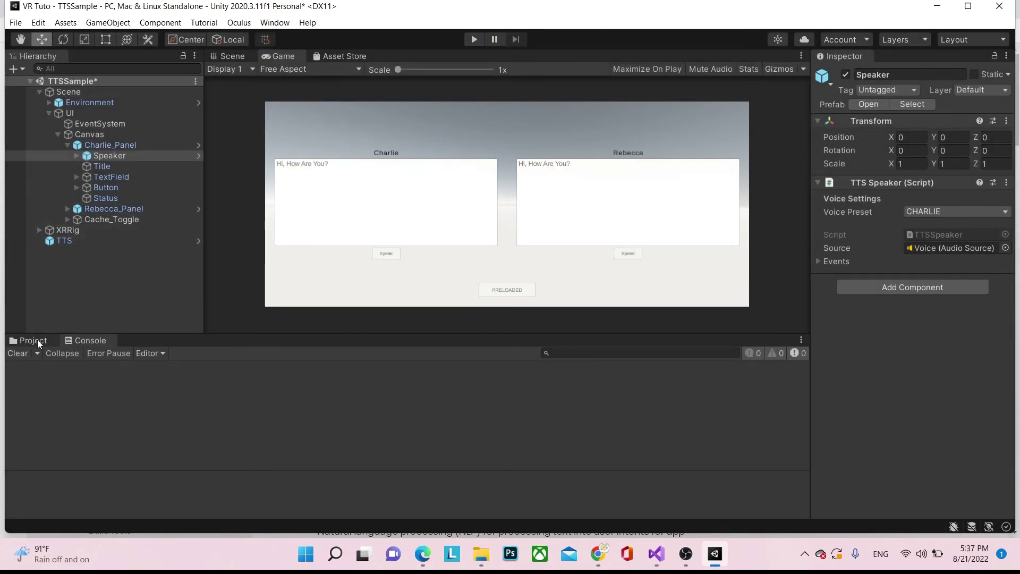
Step: Show the Project folders and select TTS to review its Wit configuration and voice presets
click(38, 340)
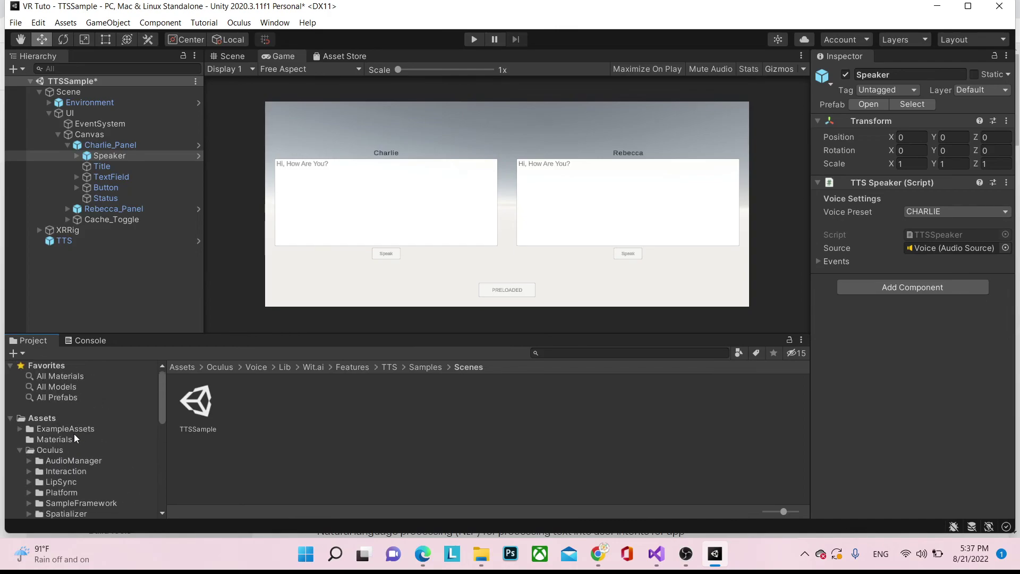
scroll(74, 433, down, 5)
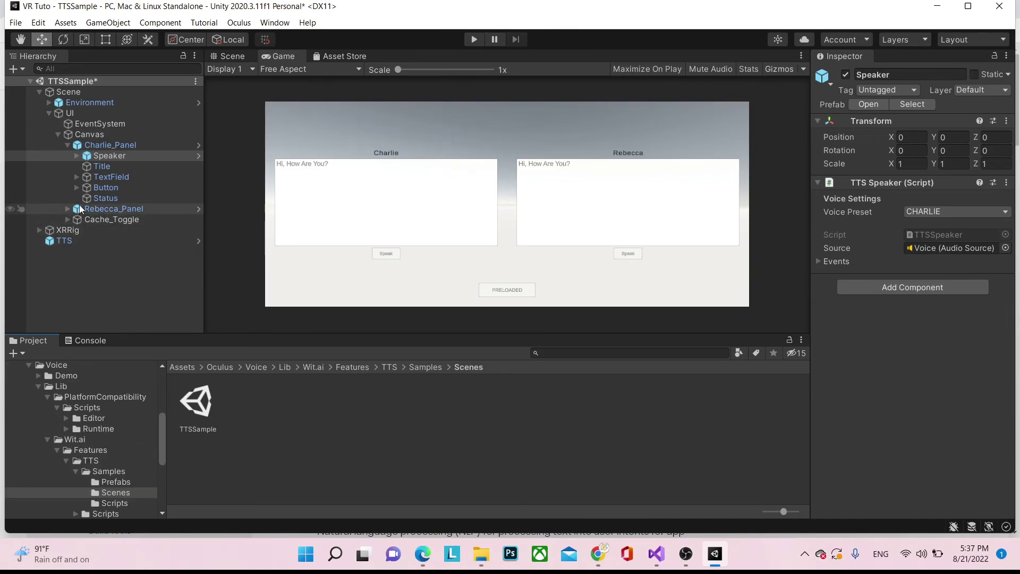
click(68, 240)
scroll(976, 316, down, 5)
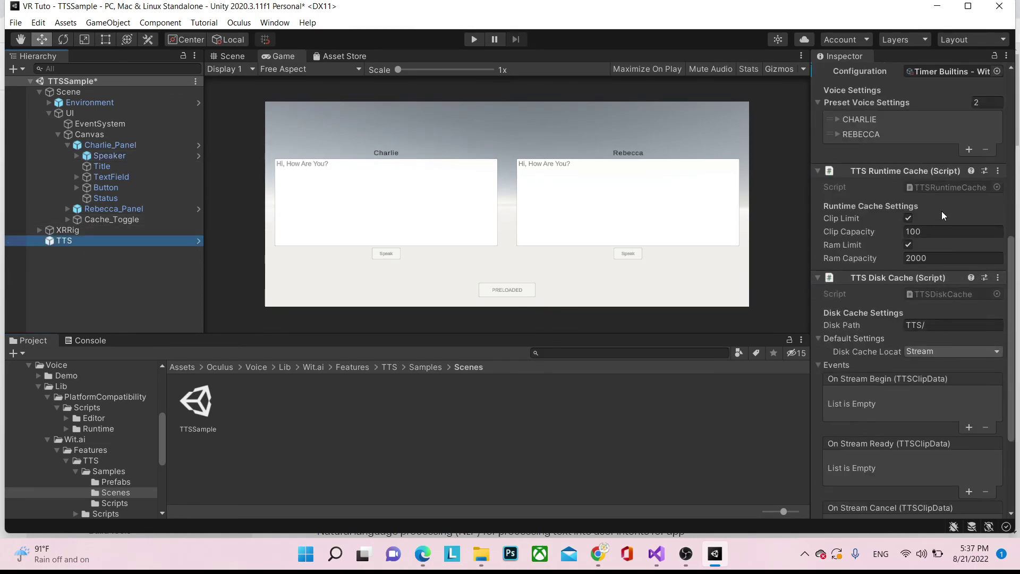
scroll(941, 210, down, 3)
scroll(946, 238, up, 6)
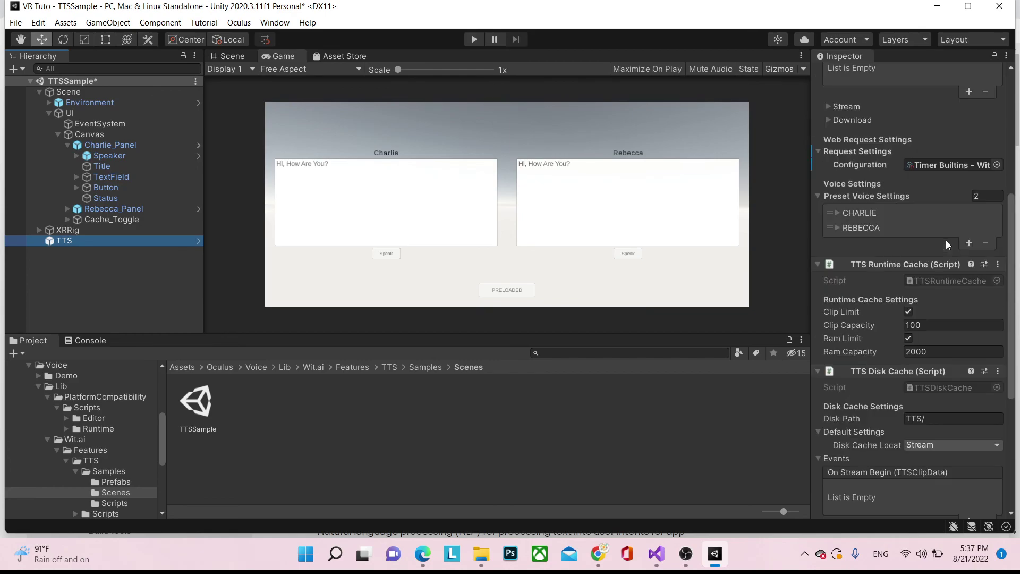